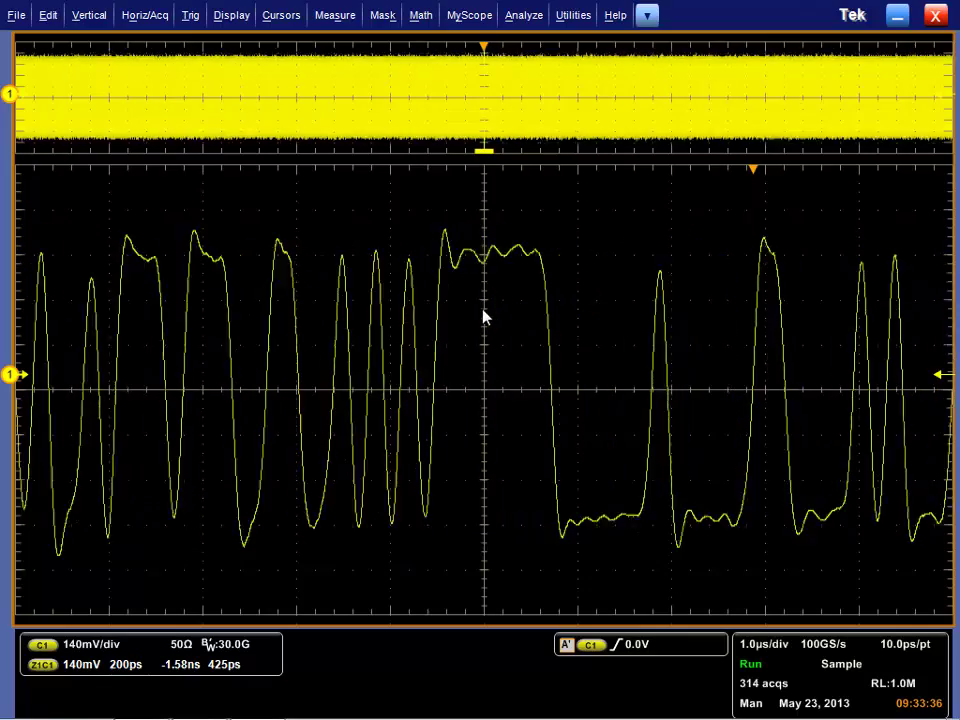
Add a rectangular visual trigger area about 120 ps wide and 849 mV high over the middle of the zoomed channel 1 waveform.
{"action": "left_click_drag", "start_coordinate": [468, 288], "coordinate": [507, 530]}
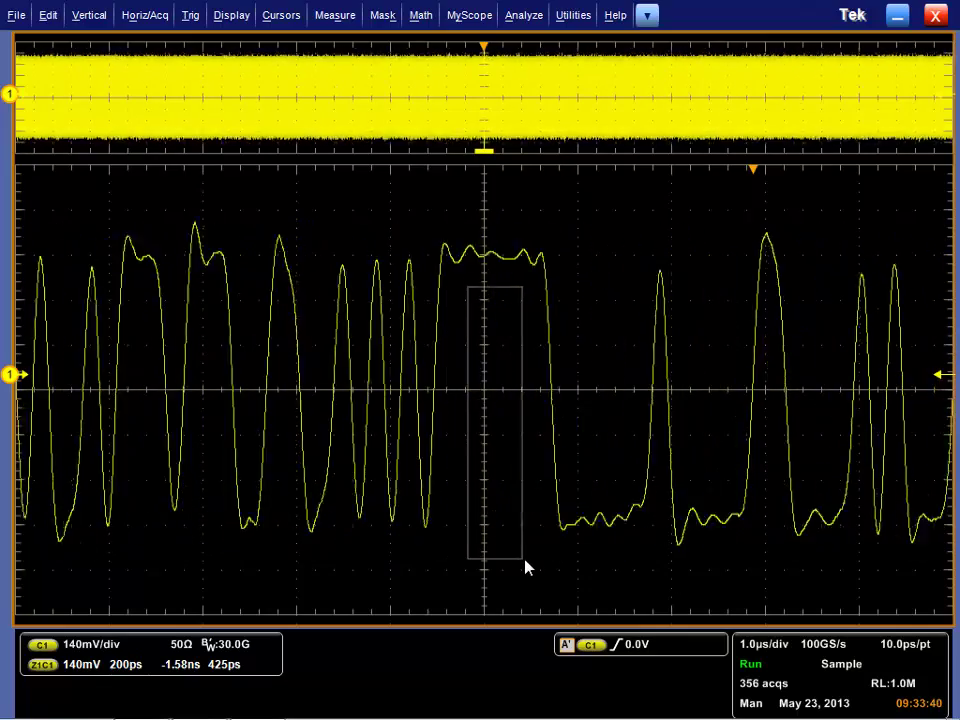
{"action": "right_click", "coordinate": [524, 558]}
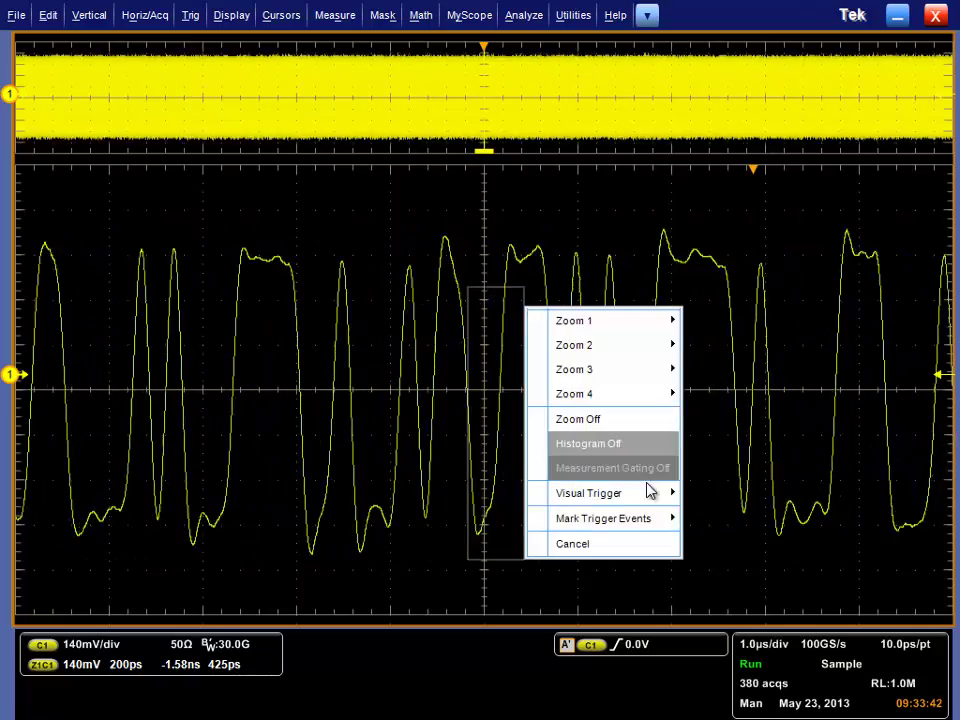
{"action": "mouse_move", "coordinate": [658, 493]}
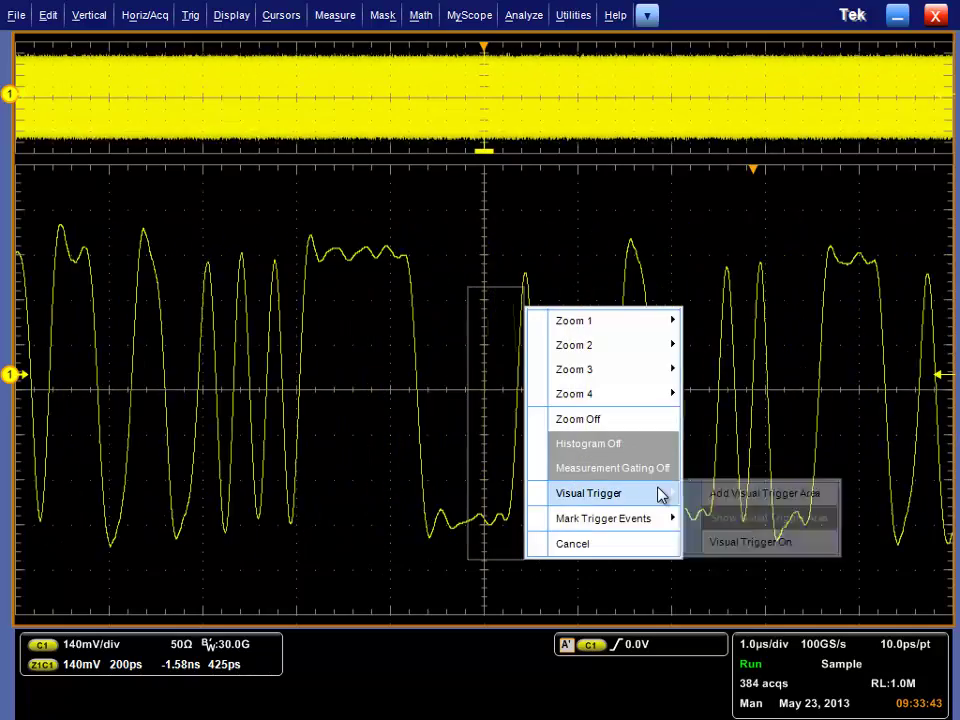
{"action": "left_click", "coordinate": [735, 493]}
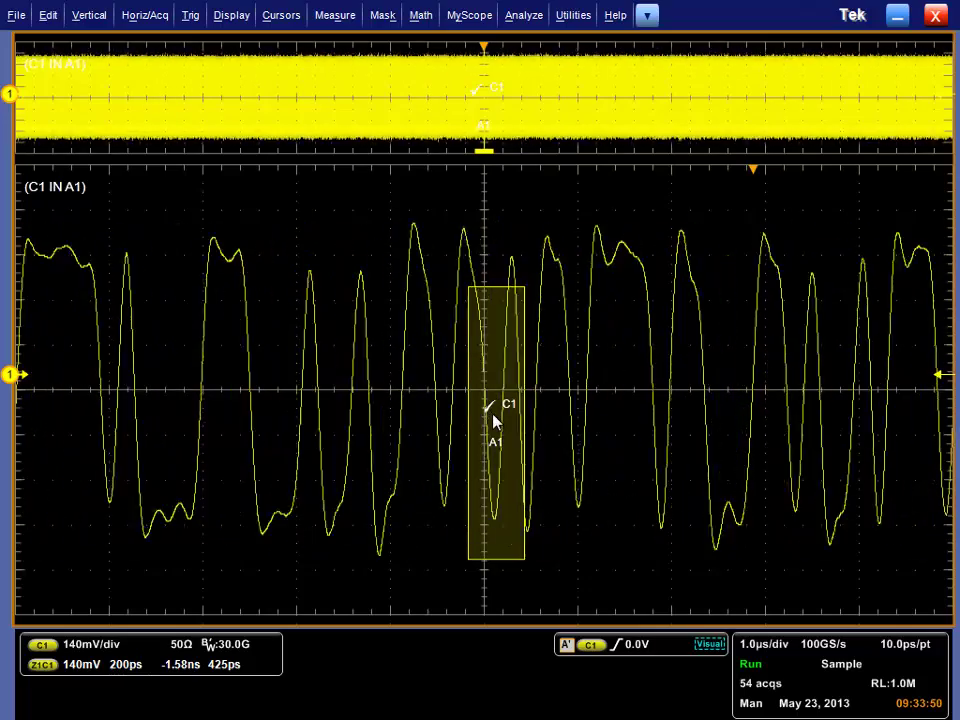
Set visual trigger area 1 so that the C1 waveform must be outside it.
{"action": "right_click", "coordinate": [493, 416]}
{"action": "mouse_move", "coordinate": [628, 456]}
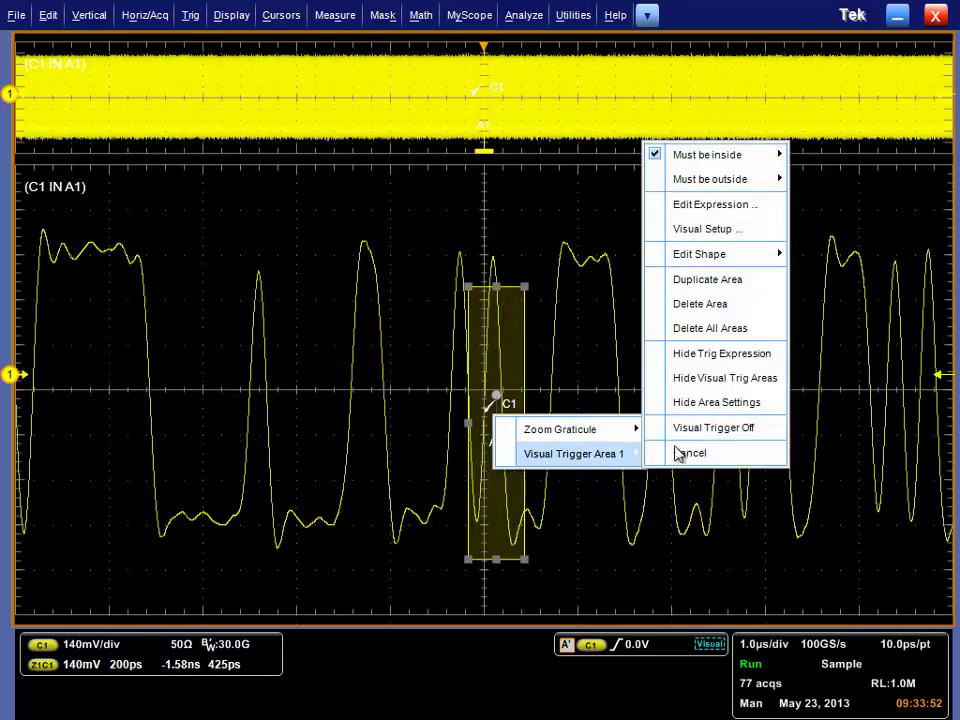
{"action": "mouse_move", "coordinate": [748, 182]}
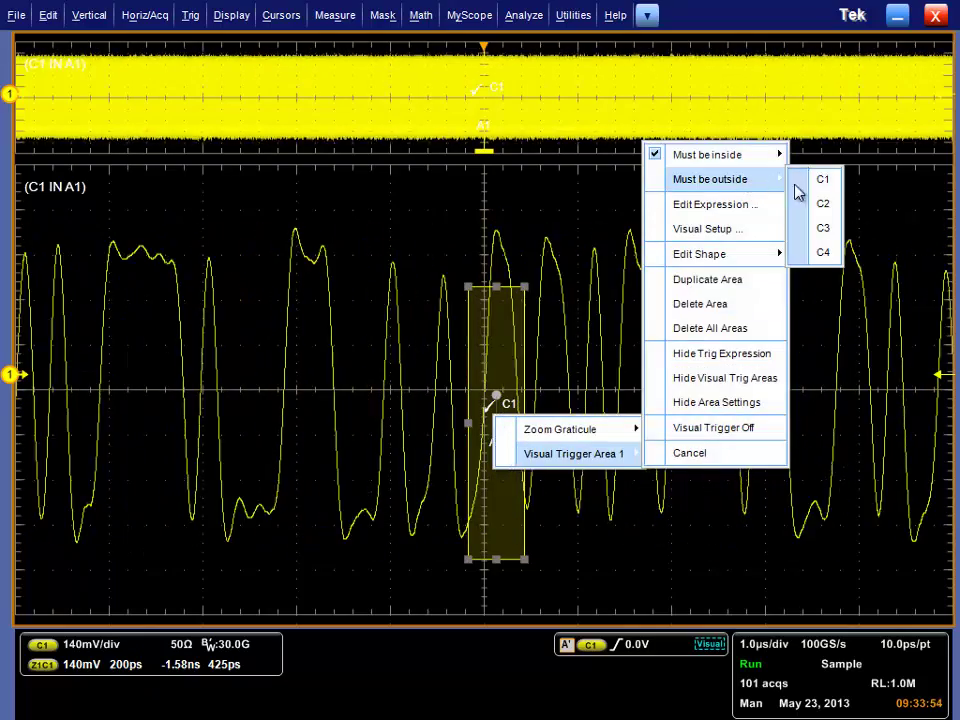
{"action": "left_click", "coordinate": [824, 186]}
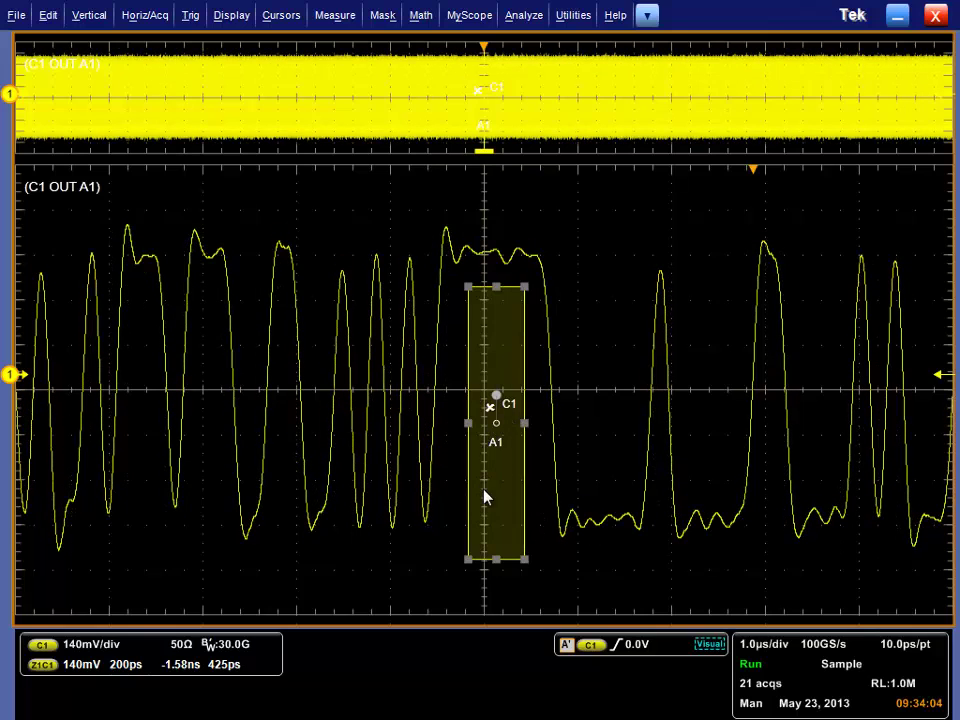
Widen visual trigger area 1 slightly by moving its left edge outward, closer to the waveform's rising edge.
{"action": "left_click", "coordinate": [468, 428]}
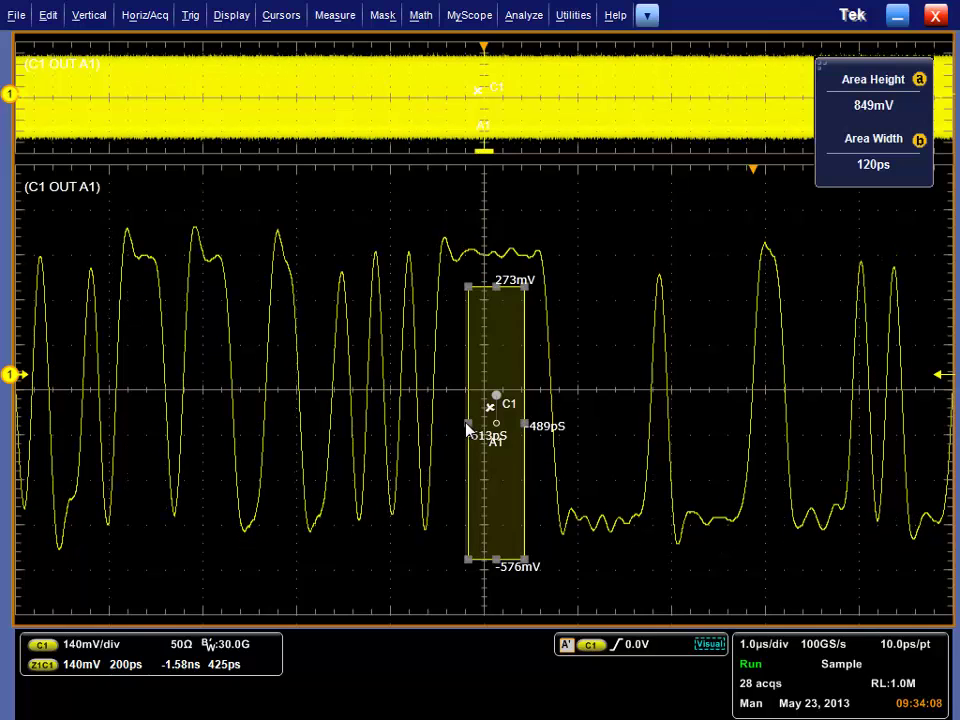
{"action": "left_click_drag", "start_coordinate": [468, 428], "coordinate": [462, 428]}
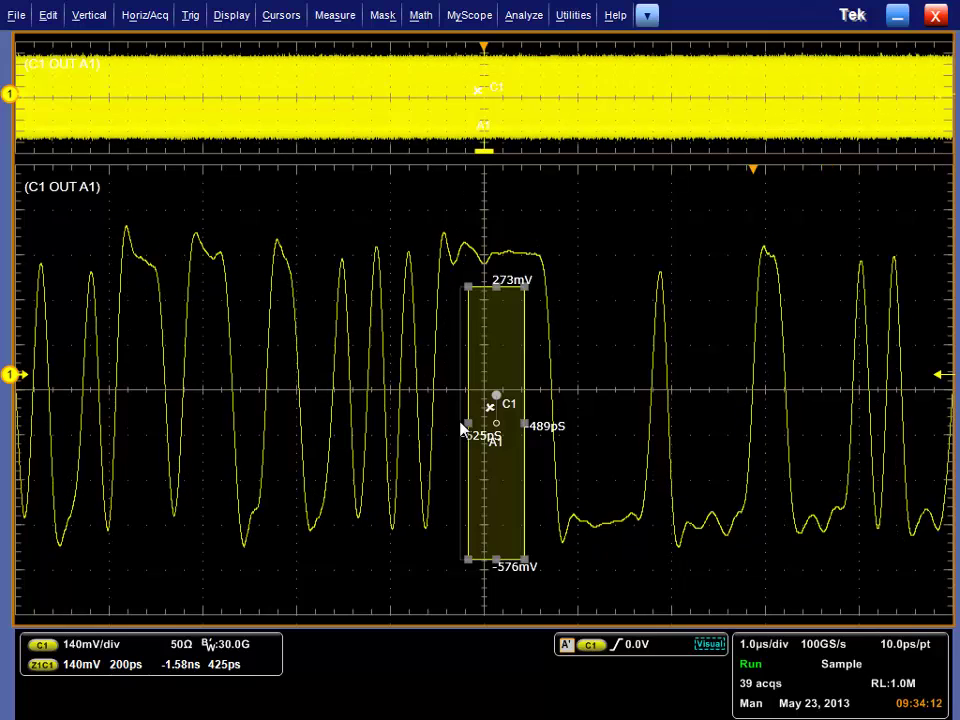
{"action": "left_click_drag", "start_coordinate": [462, 428], "coordinate": [456, 428]}
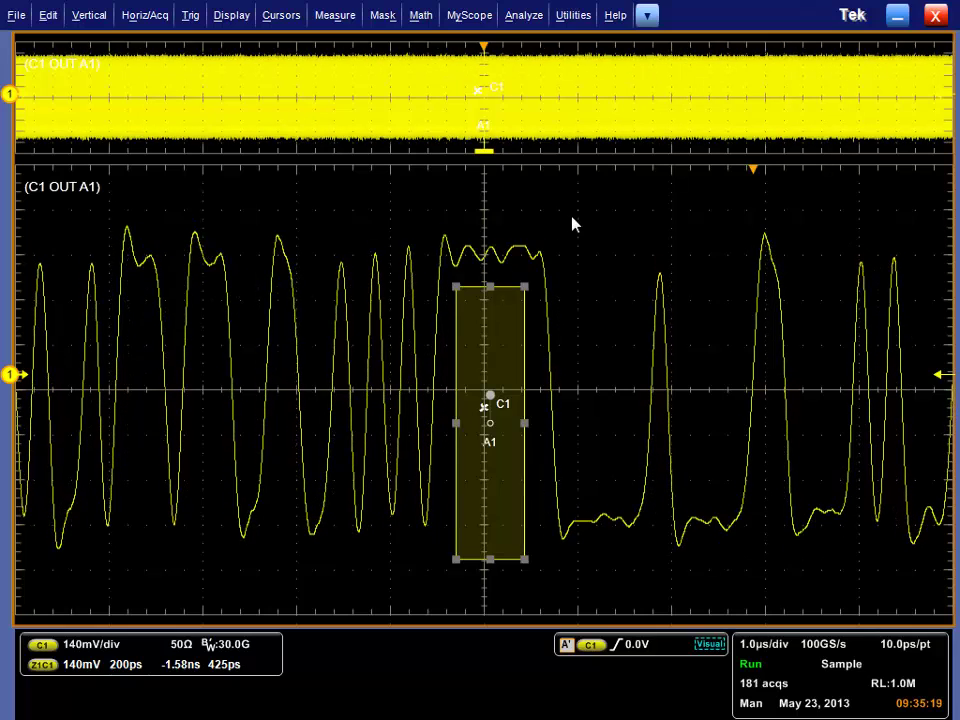
Start the Serial Data/Jitter Wizard from the DPOJET analysis tools and choose Jitter Summary as the measurement.
{"action": "left_click", "coordinate": [531, 22]}
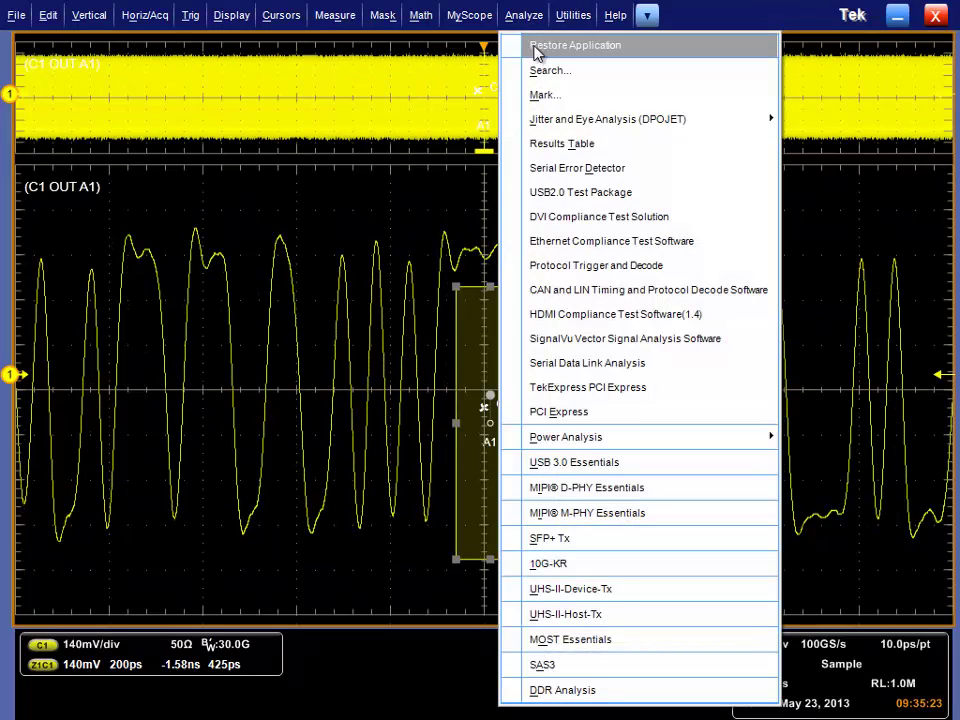
{"action": "mouse_move", "coordinate": [567, 125]}
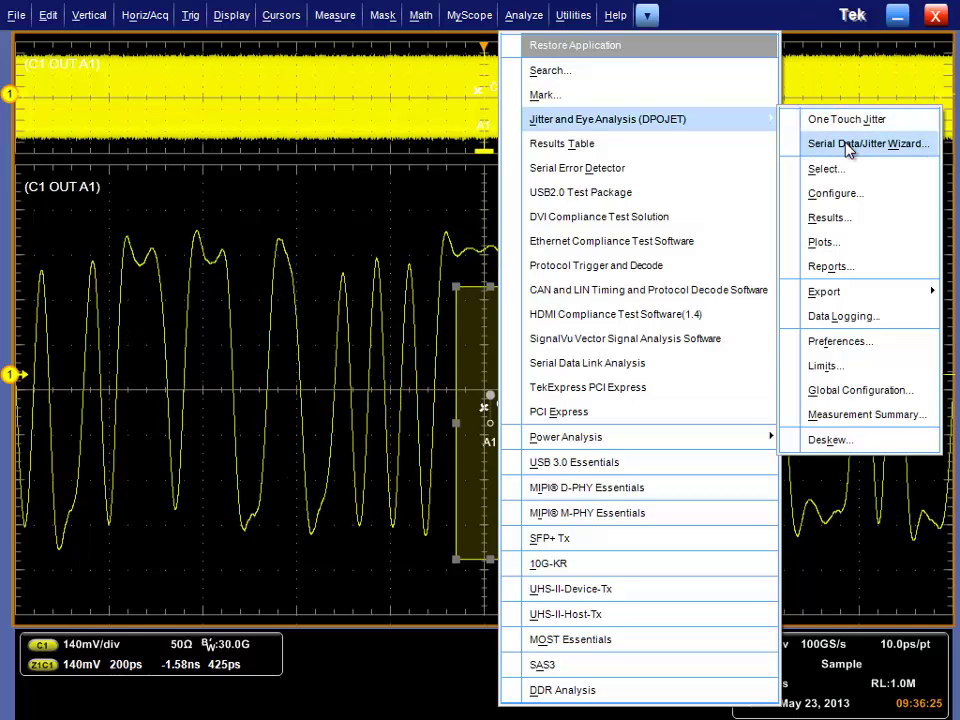
{"action": "left_click", "coordinate": [849, 148]}
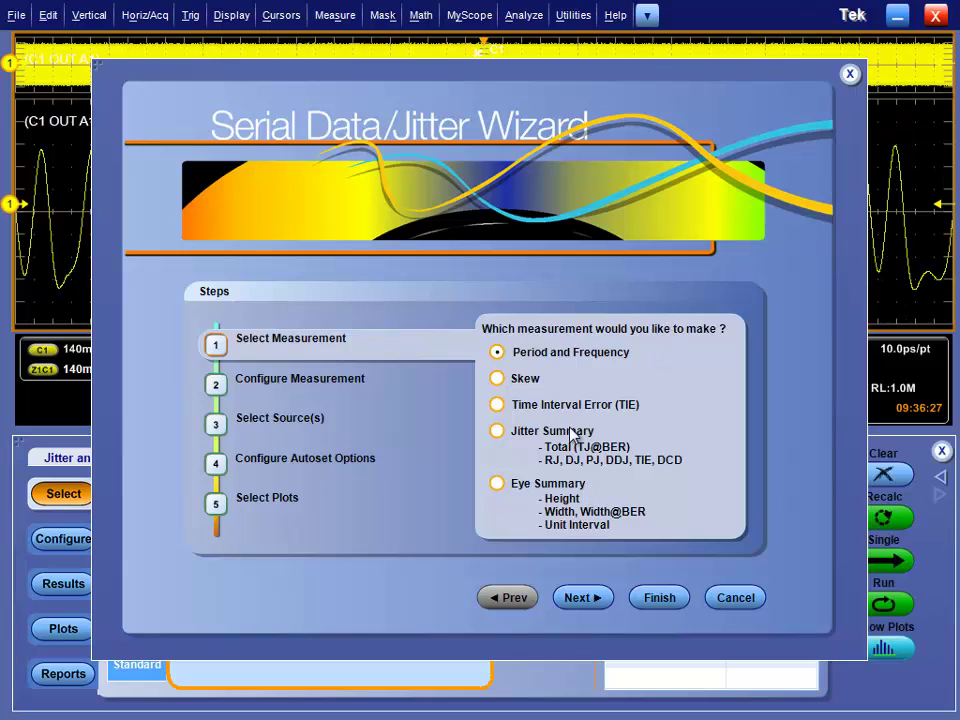
{"action": "left_click", "coordinate": [498, 432]}
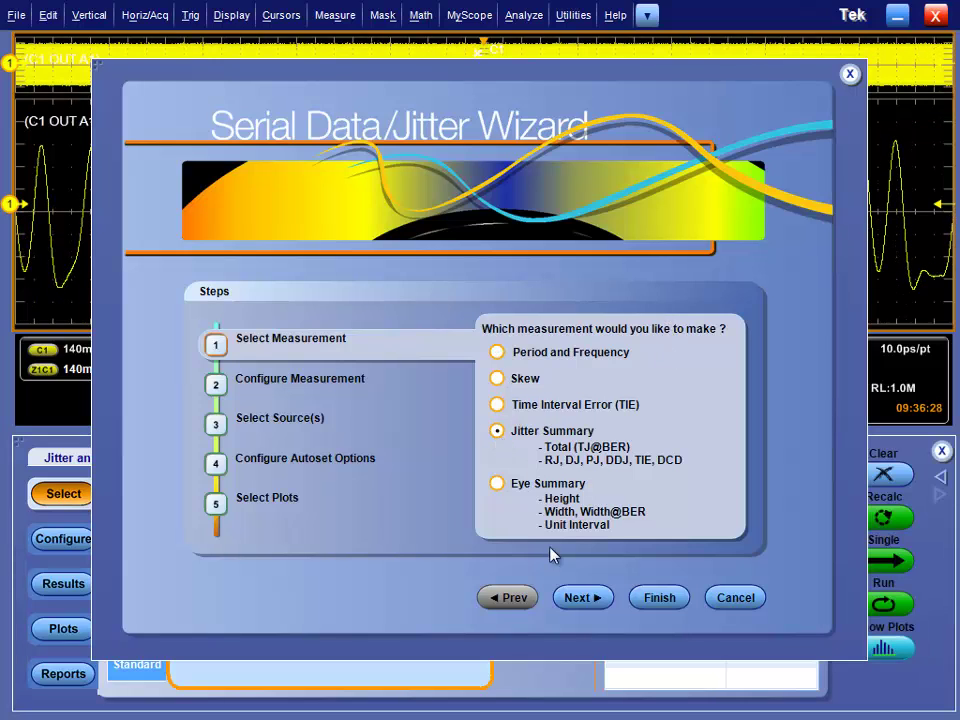
{"action": "left_click", "coordinate": [585, 597]}
Set the analysis method to Repeating Pattern with a pattern length of 127 UI.
{"action": "left_click", "coordinate": [497, 413]}
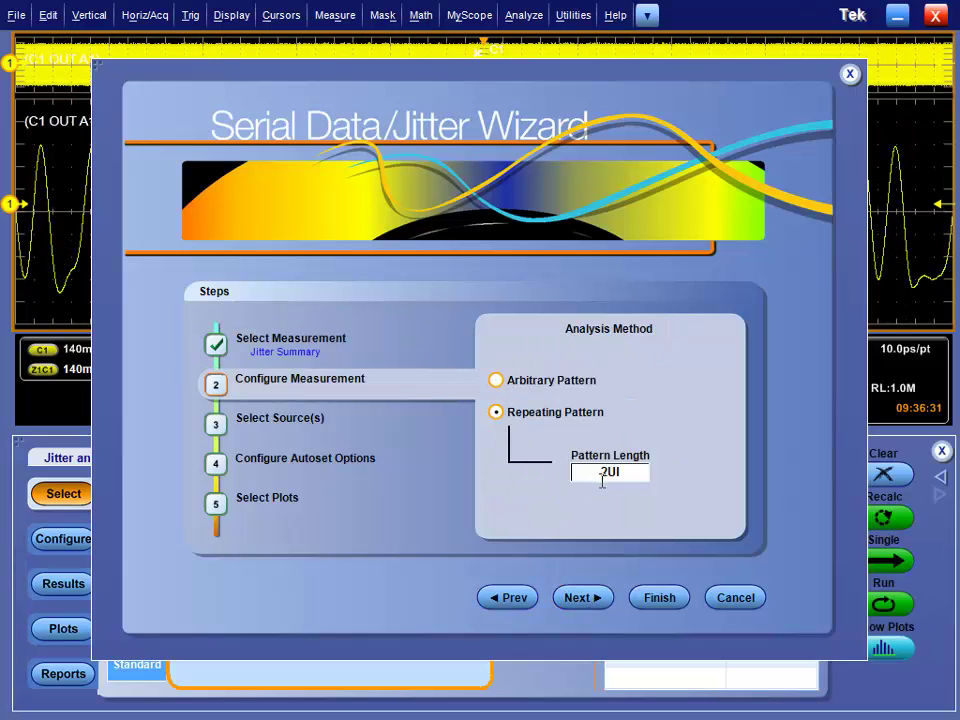
{"action": "left_click", "coordinate": [583, 474]}
{"action": "left_click", "coordinate": [581, 474]}
{"action": "left_click", "coordinate": [401, 390]}
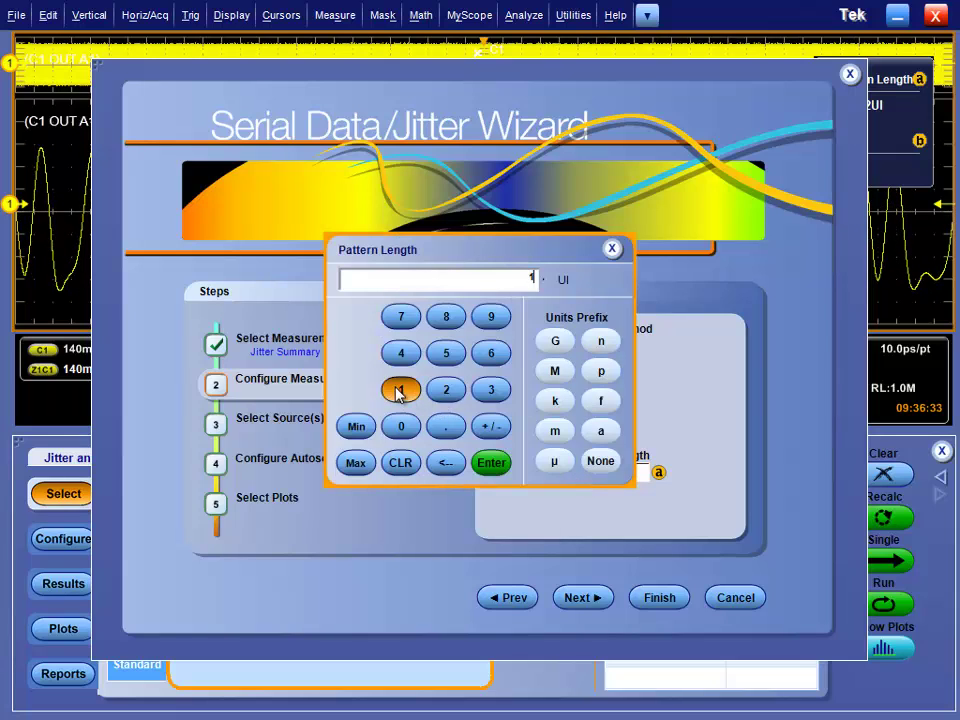
{"action": "left_click", "coordinate": [446, 390]}
{"action": "left_click", "coordinate": [401, 317]}
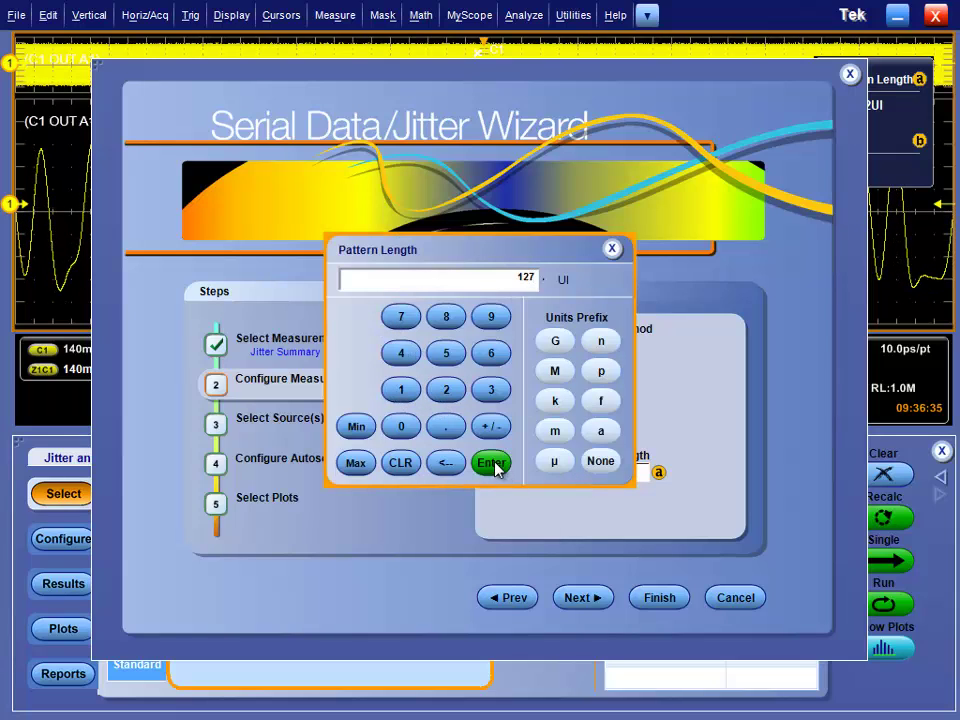
{"action": "left_click", "coordinate": [491, 462]}
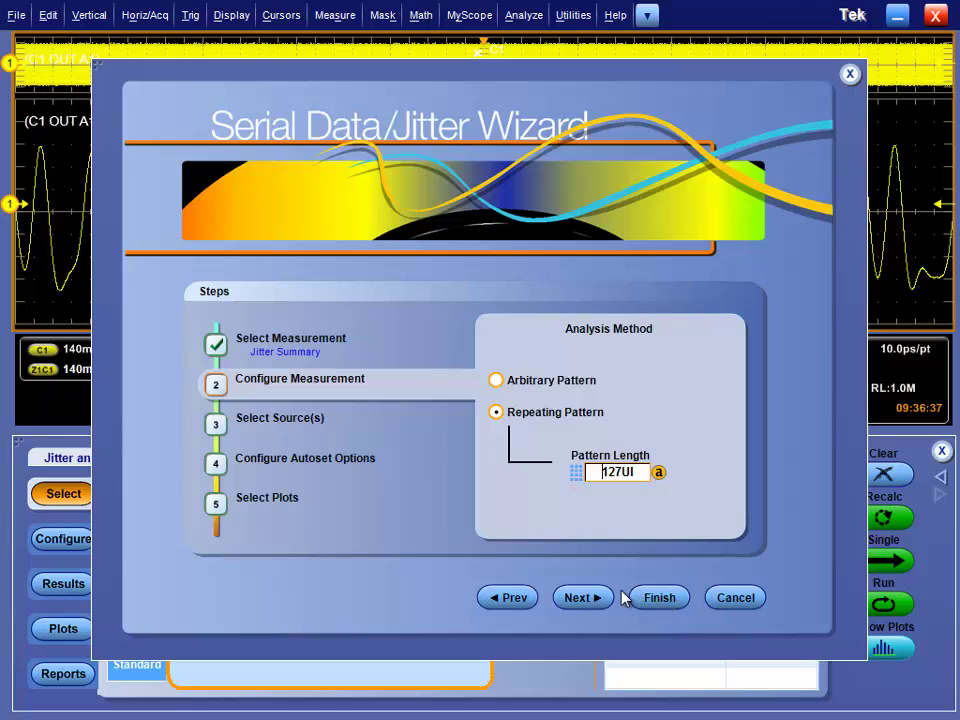
Complete the wizard with channel 1 as source, current horizontal and vertical settings retained, automatic reference levels and all four plots.
{"action": "left_click", "coordinate": [588, 599]}
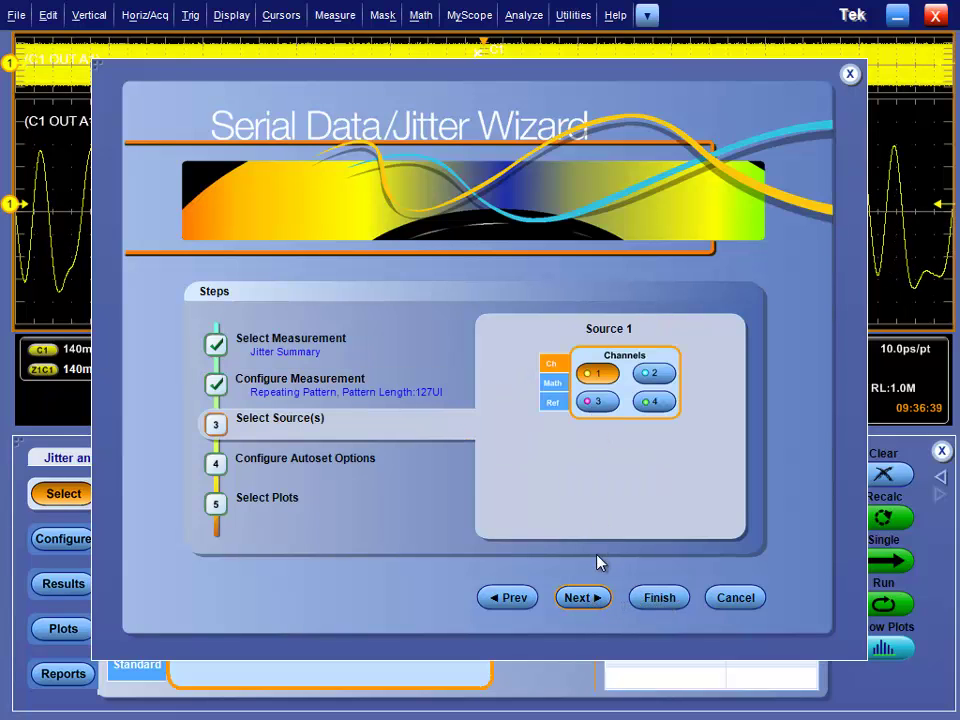
{"action": "left_click", "coordinate": [588, 599]}
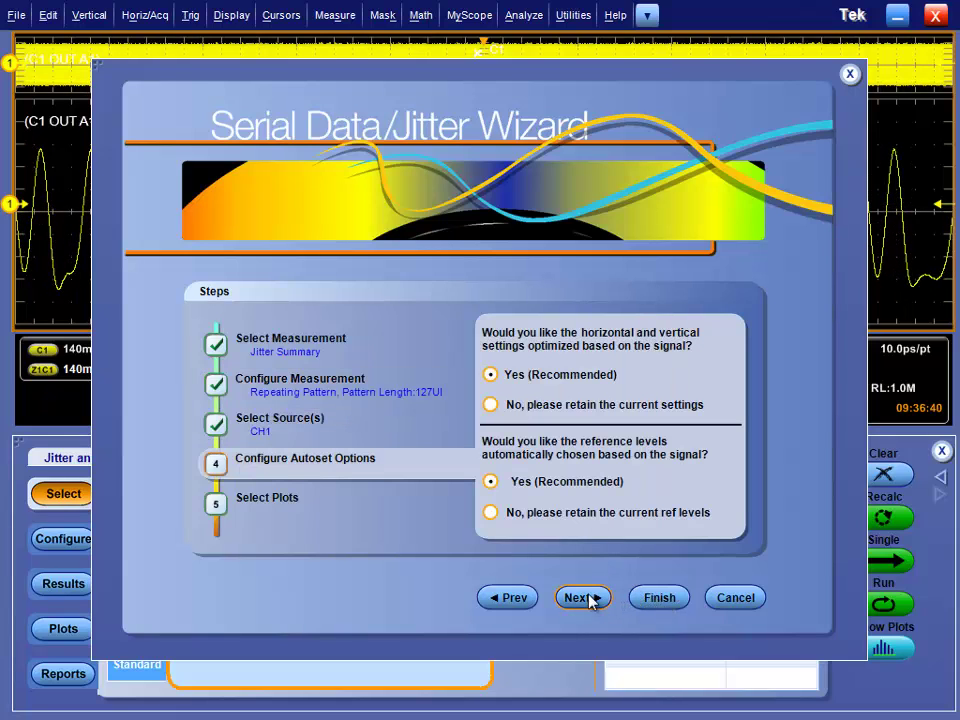
{"action": "left_click", "coordinate": [514, 404]}
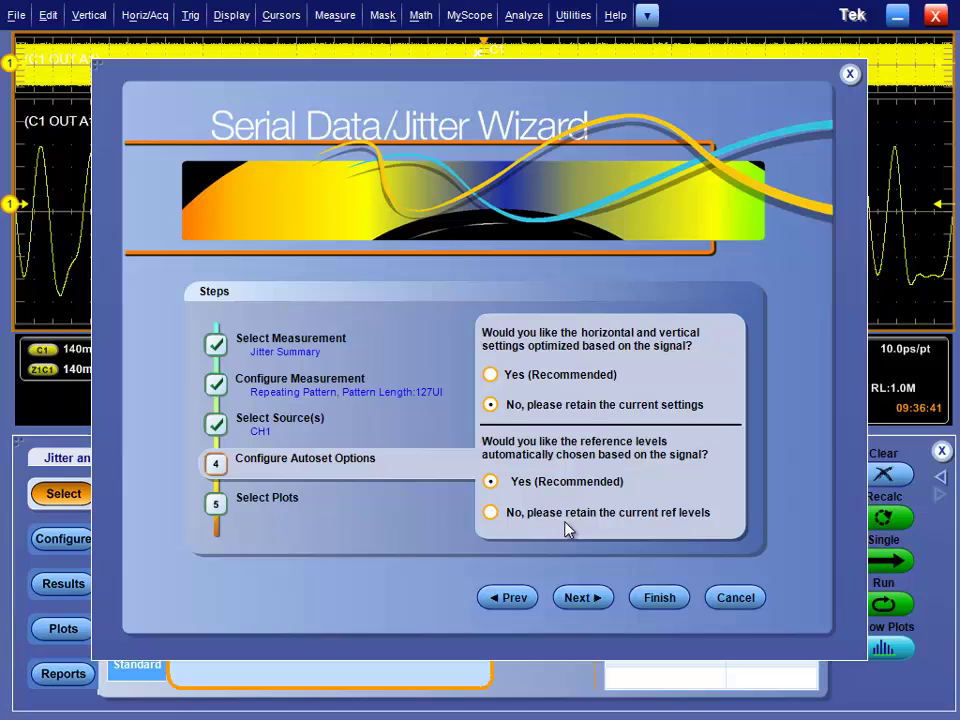
{"action": "left_click", "coordinate": [584, 598]}
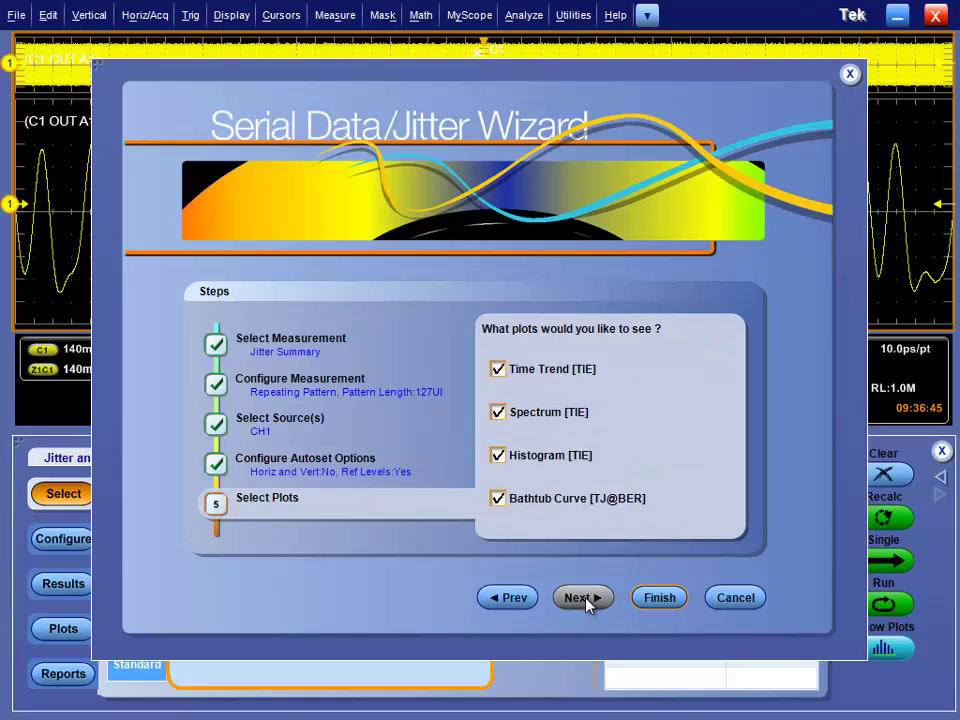
{"action": "left_click", "coordinate": [668, 600]}
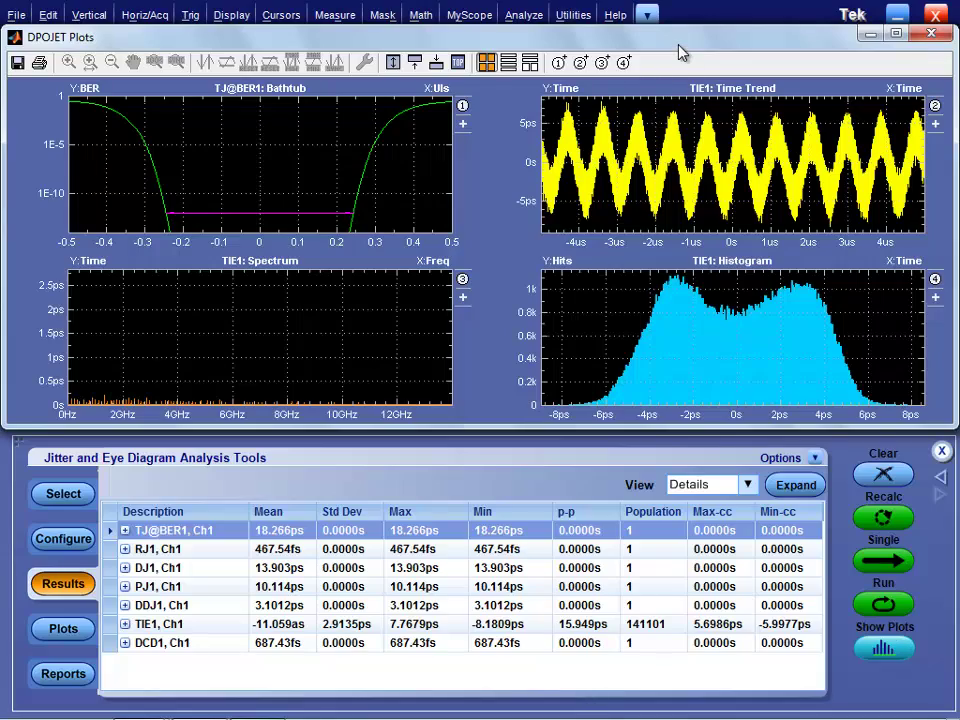
Move the DPOJET Plots window down to uncover the overview waveform, and move it back up above the results table.
{"action": "left_click_drag", "start_coordinate": [508, 33], "coordinate": [503, 137]}
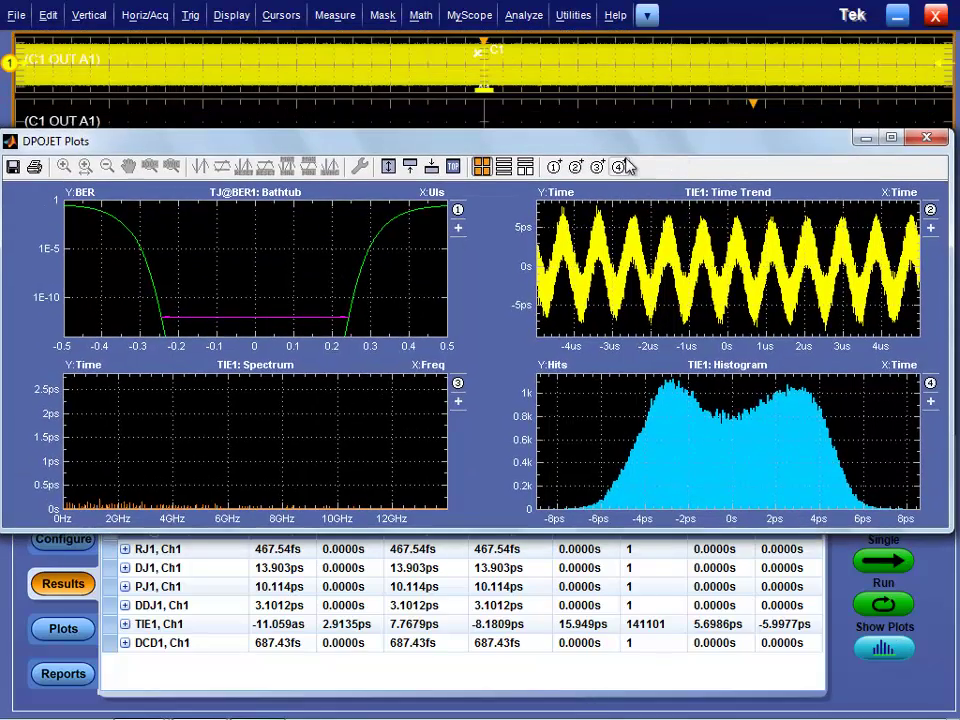
{"action": "left_click_drag", "start_coordinate": [622, 143], "coordinate": [623, 45]}
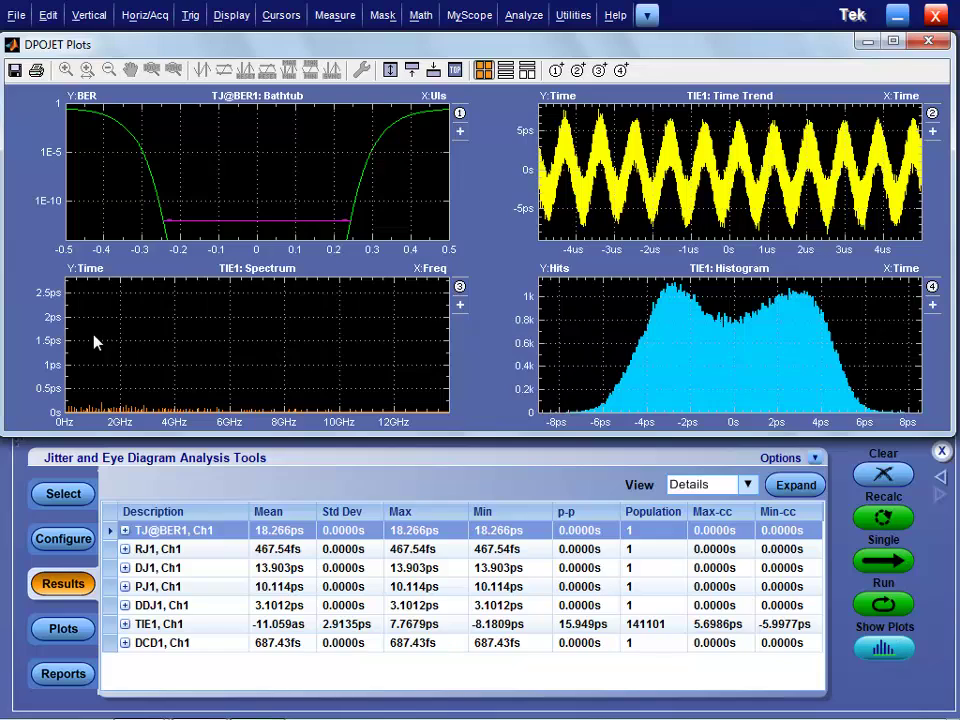
Zoom the TIE1 Spectrum plot in along its frequency axis around the low-frequency jitter peak, to a span of a few megahertz.
{"action": "left_click", "coordinate": [114, 292]}
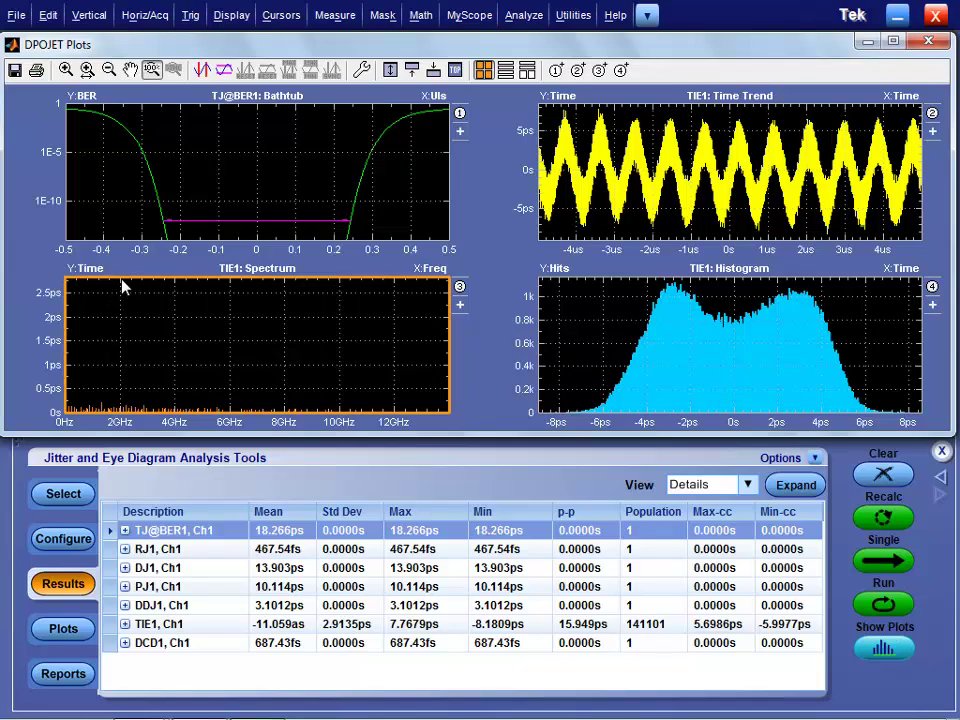
{"action": "left_click", "coordinate": [87, 69]}
{"action": "left_click", "coordinate": [57, 364]}
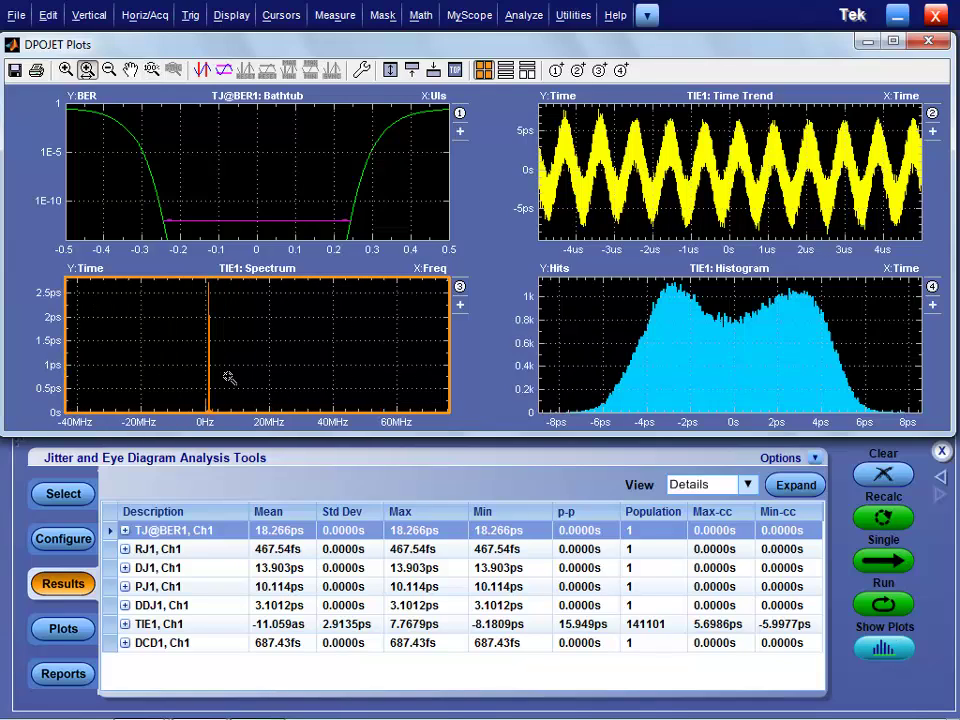
{"action": "left_click", "coordinate": [196, 375]}
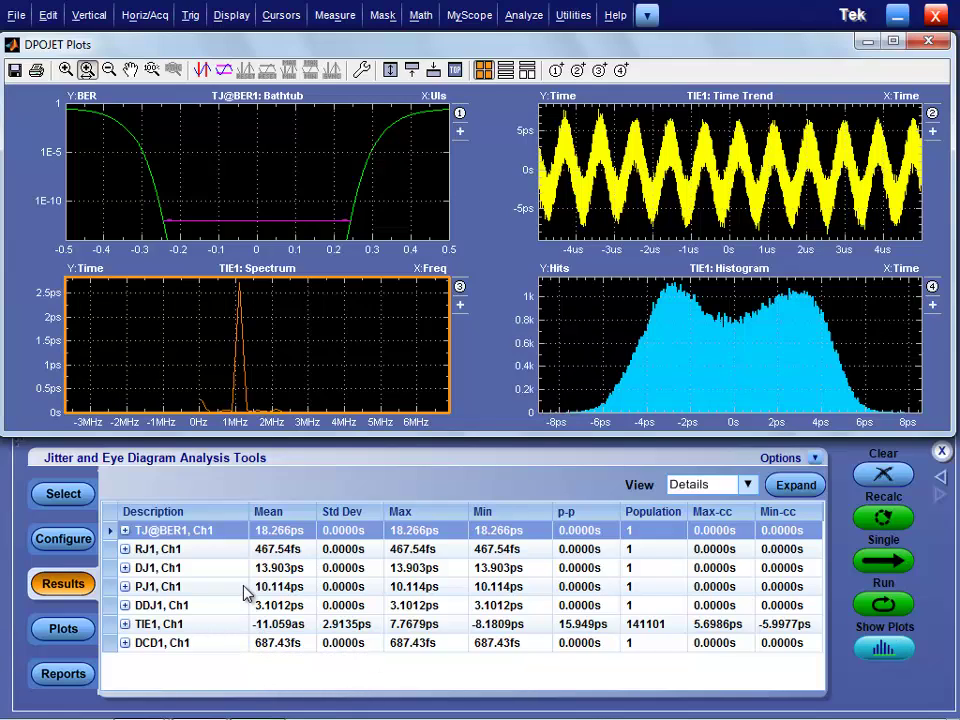
Change the TIE1 measurement's clock recovery method to PLL – Custom BW.
{"action": "left_click", "coordinate": [67, 539]}
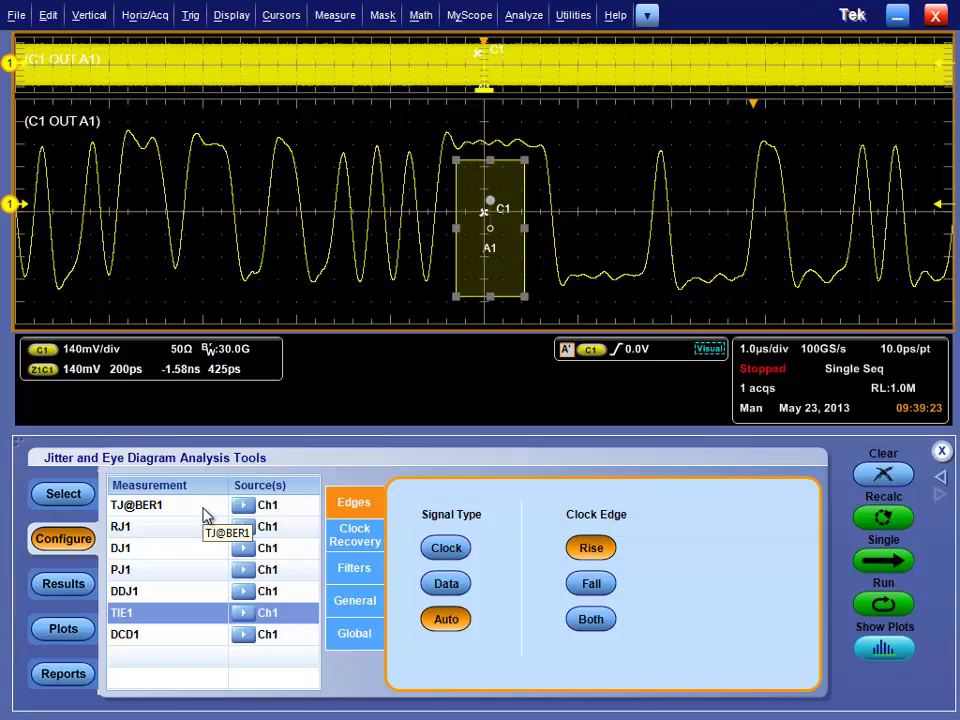
{"action": "left_click", "coordinate": [354, 543]}
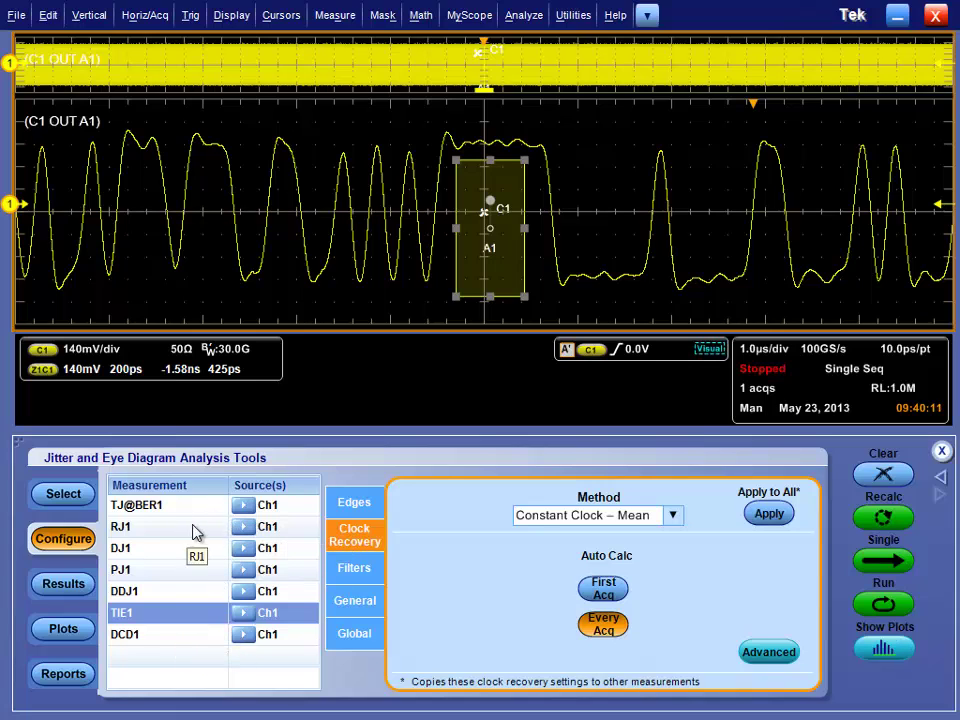
{"action": "left_click", "coordinate": [587, 515]}
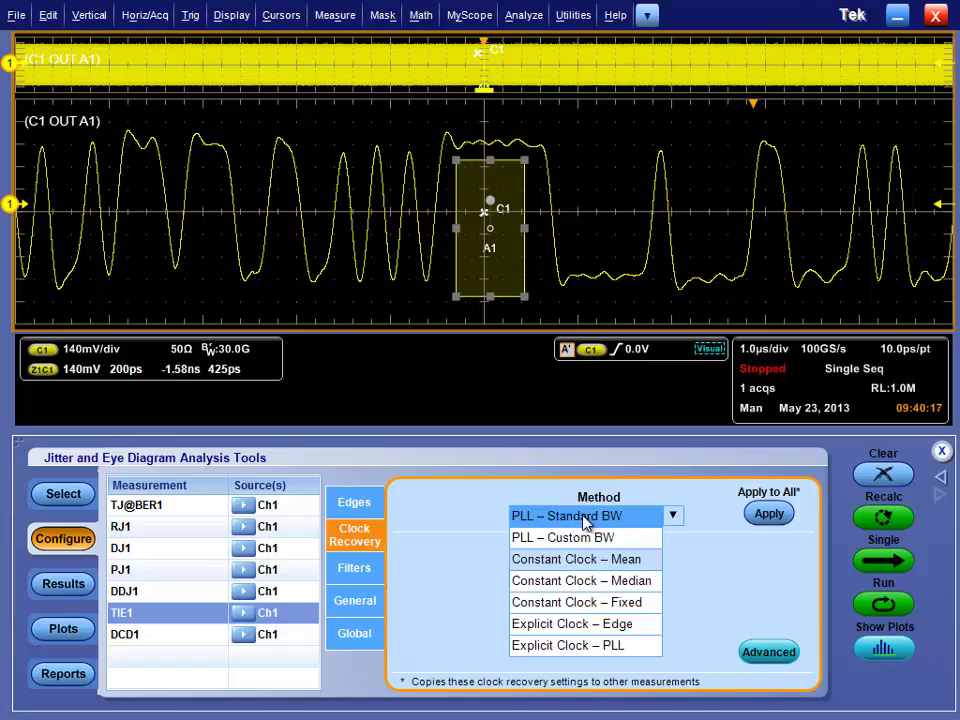
{"action": "left_click", "coordinate": [545, 540]}
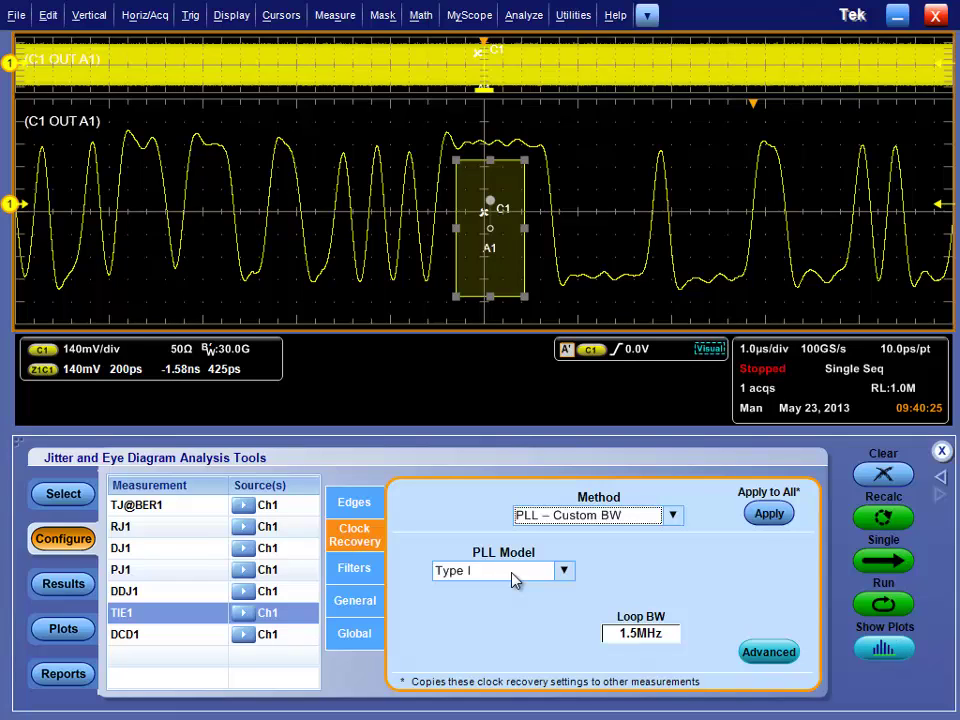
Set the clock recovery PLL model to Type II and specify its bandwidth as Loop BW.
{"action": "left_click", "coordinate": [513, 579]}
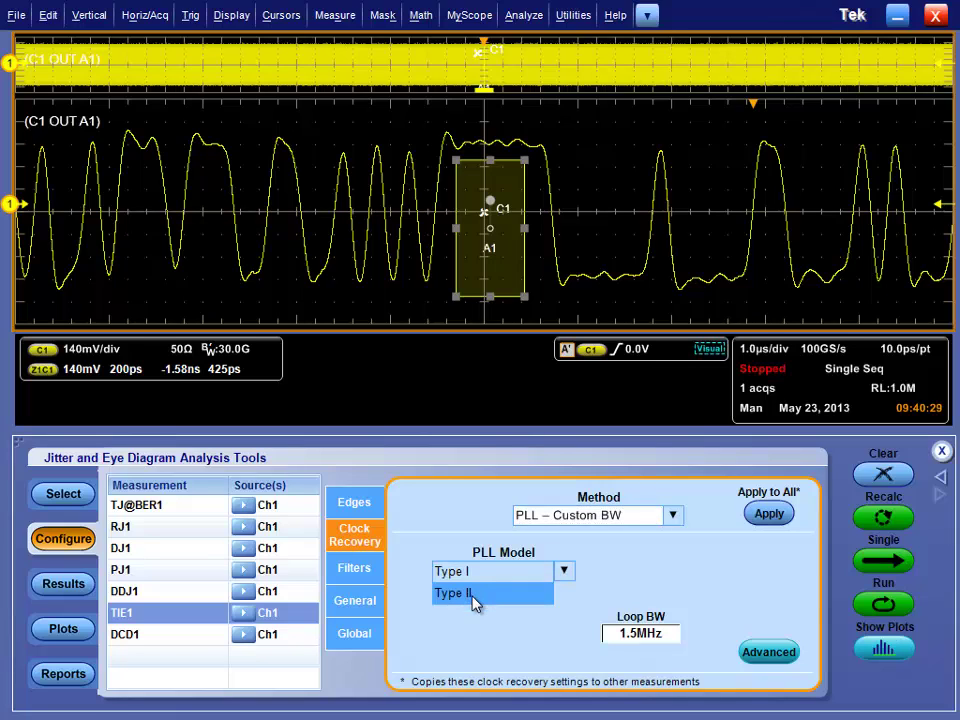
{"action": "left_click", "coordinate": [475, 596]}
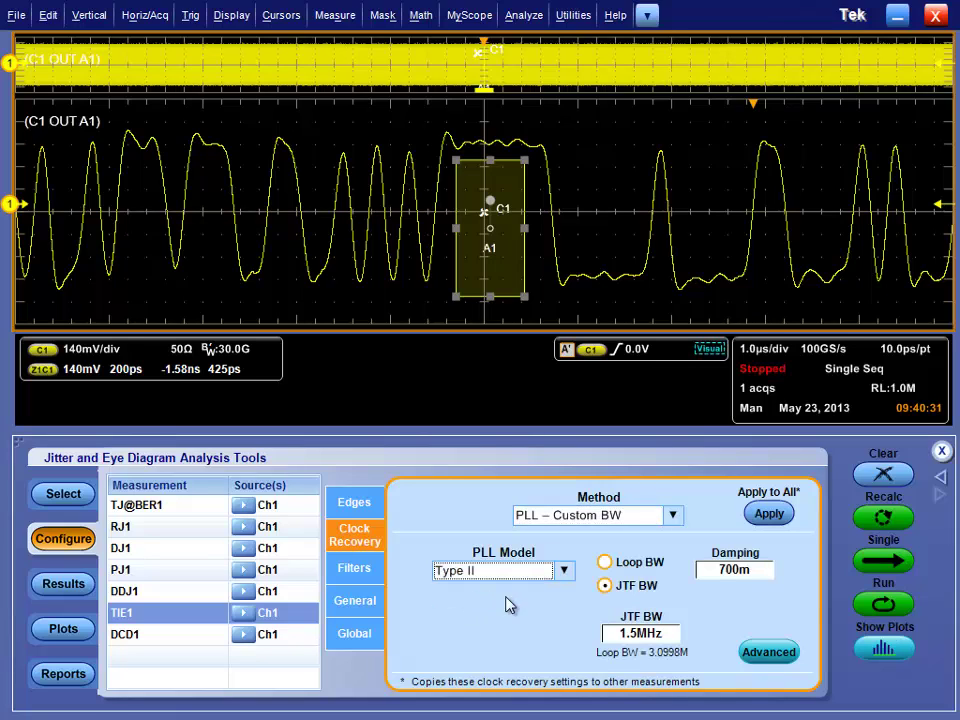
{"action": "left_click", "coordinate": [606, 563]}
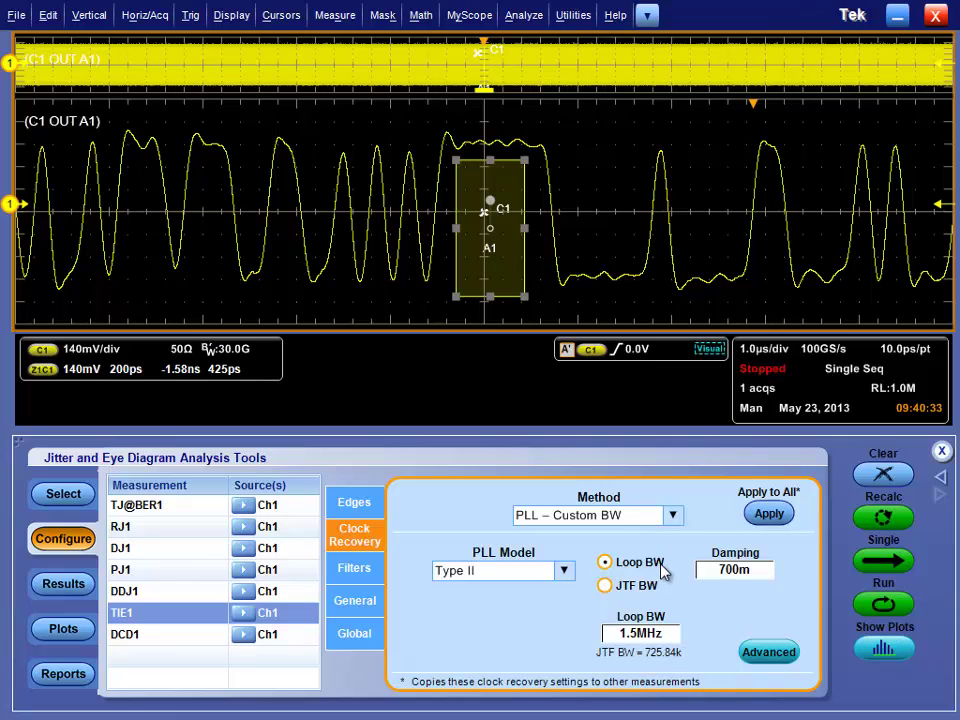
Set the TIE1 clock recovery's Loop BW to 15 MHz, briefly checking the JTF BW alternative before returning to Loop BW.
{"action": "left_click", "coordinate": [620, 633]}
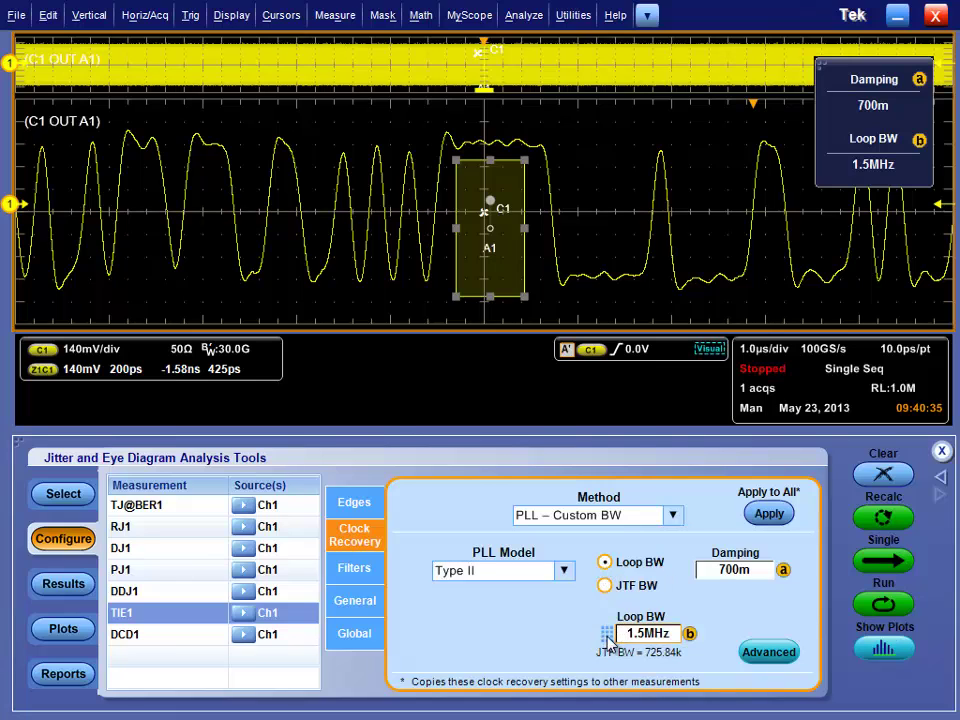
{"action": "left_click", "coordinate": [620, 633]}
{"action": "left_click", "coordinate": [405, 391]}
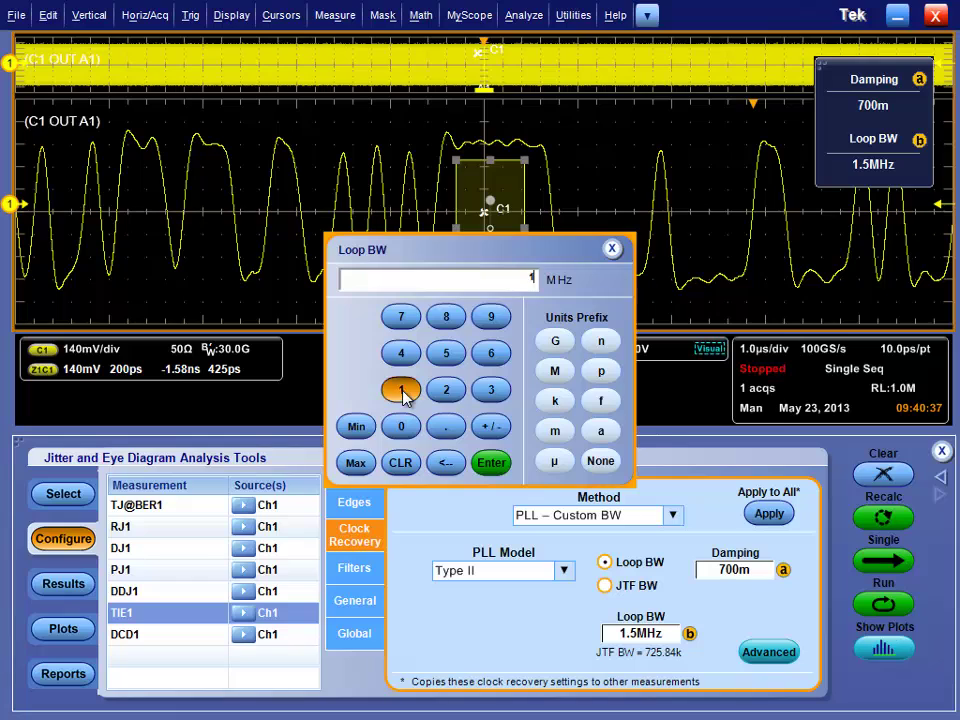
{"action": "left_click", "coordinate": [446, 353]}
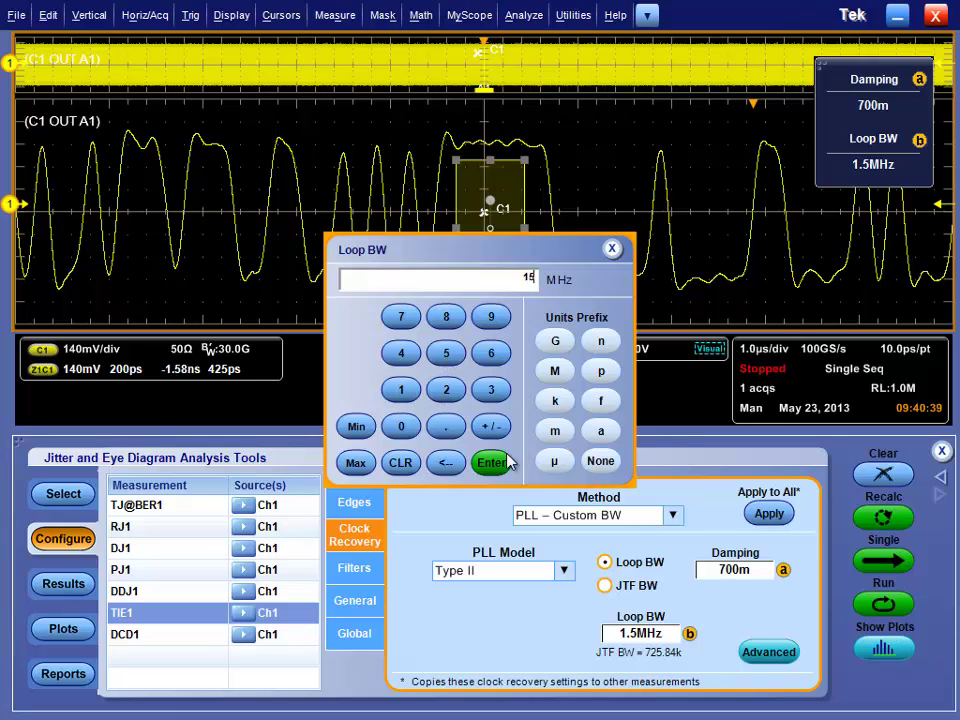
{"action": "left_click", "coordinate": [494, 464]}
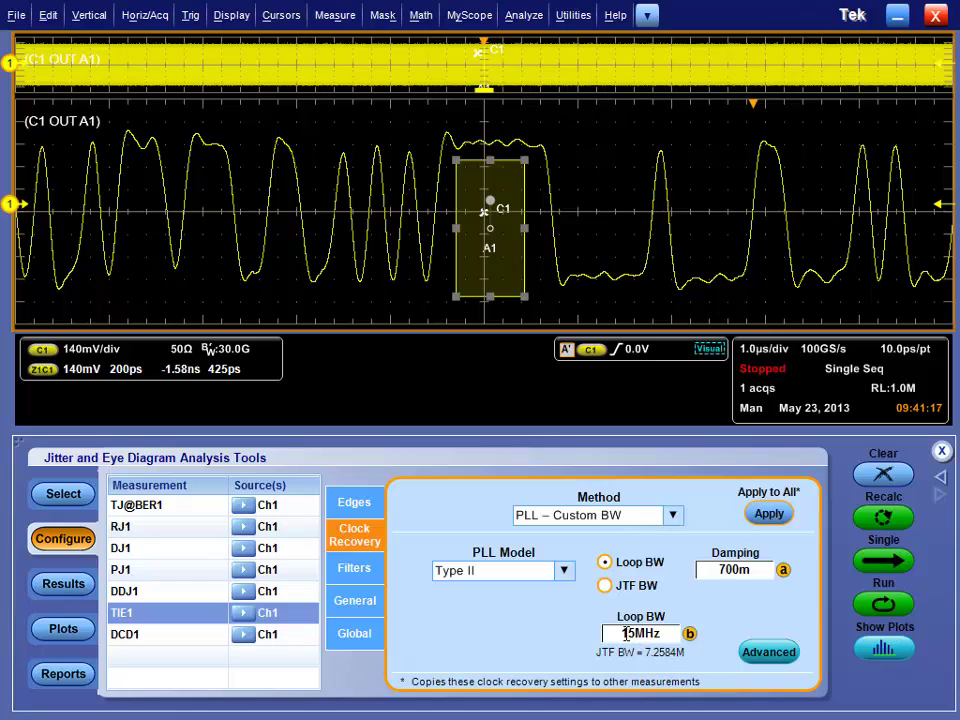
{"action": "left_click", "coordinate": [605, 588]}
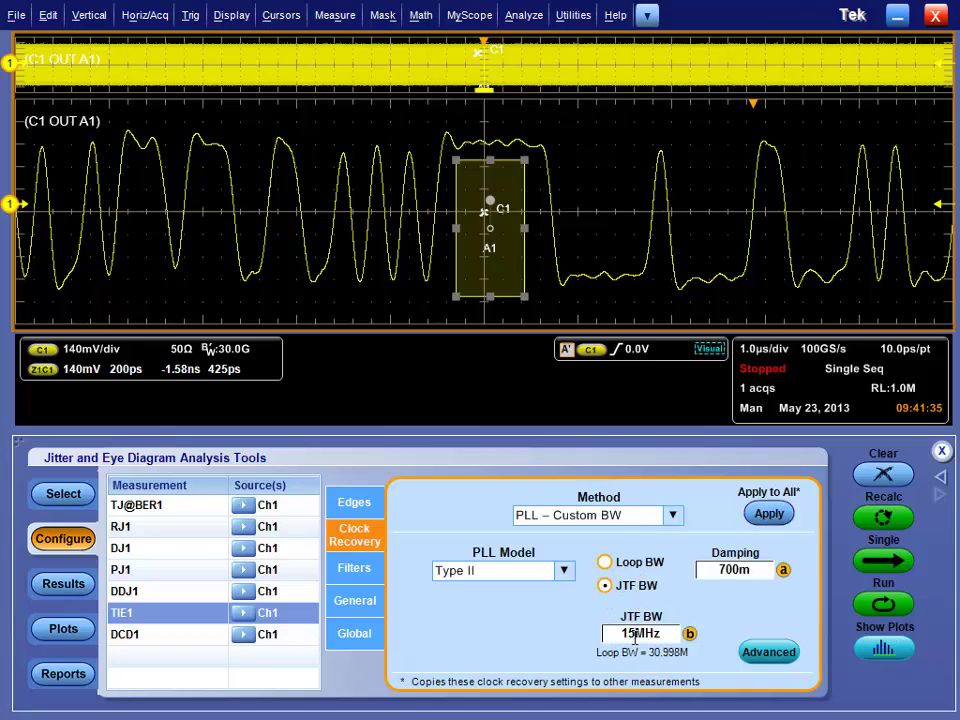
{"action": "left_click", "coordinate": [605, 563]}
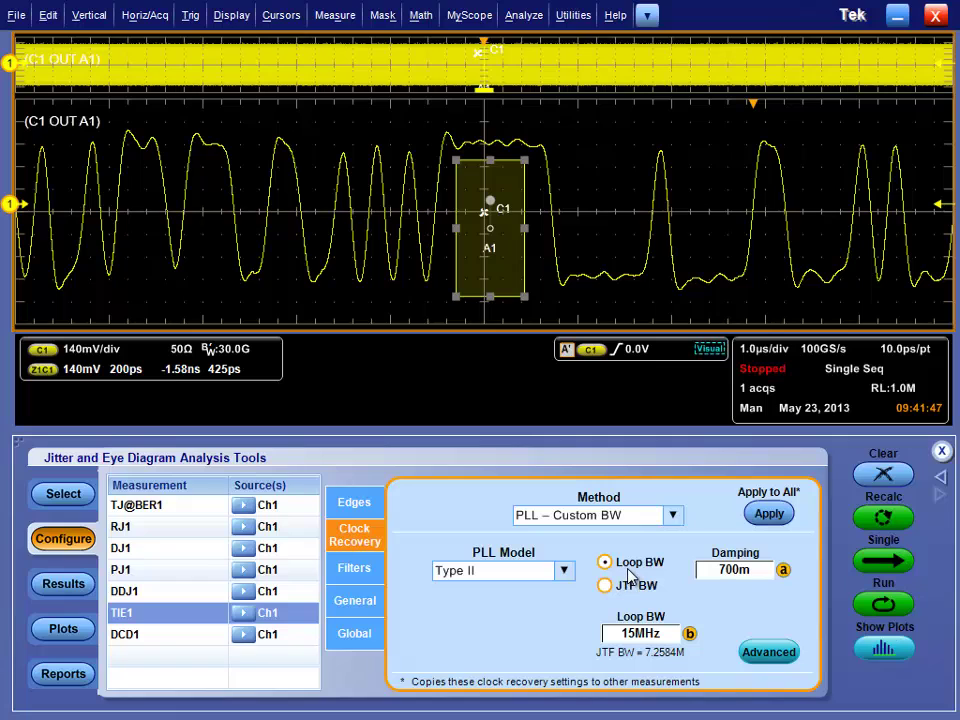
Recalculate the jitter measurements on the existing acquisition with the new clock recovery settings and review the mean values in the results.
{"action": "left_click", "coordinate": [64, 586]}
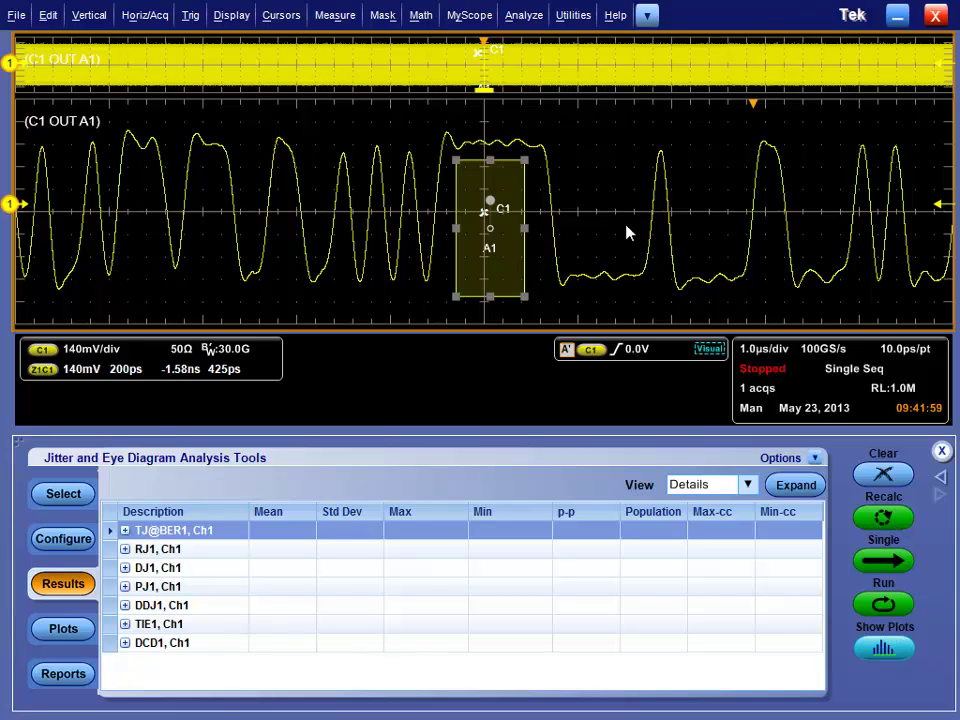
{"action": "left_click", "coordinate": [895, 522]}
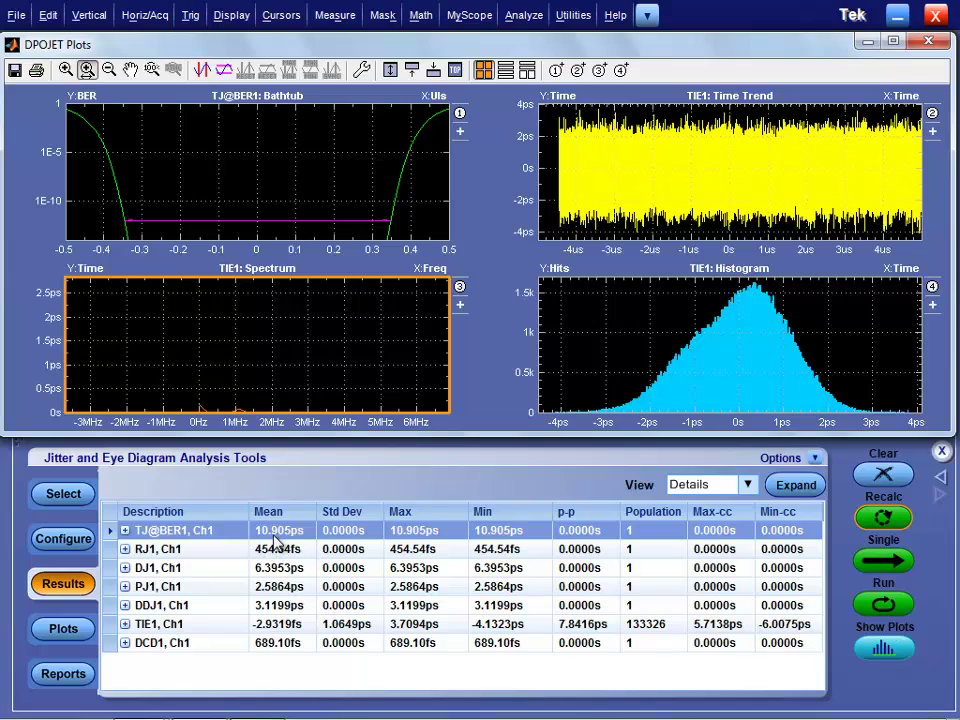
{"action": "mouse_move", "coordinate": [258, 540]}
{"action": "mouse_move", "coordinate": [278, 594]}
Zoom the TIE1 Spectrum plot in on its low-frequency end to a span of about 8 MHz, and restore its full view.
{"action": "left_click", "coordinate": [151, 70]}
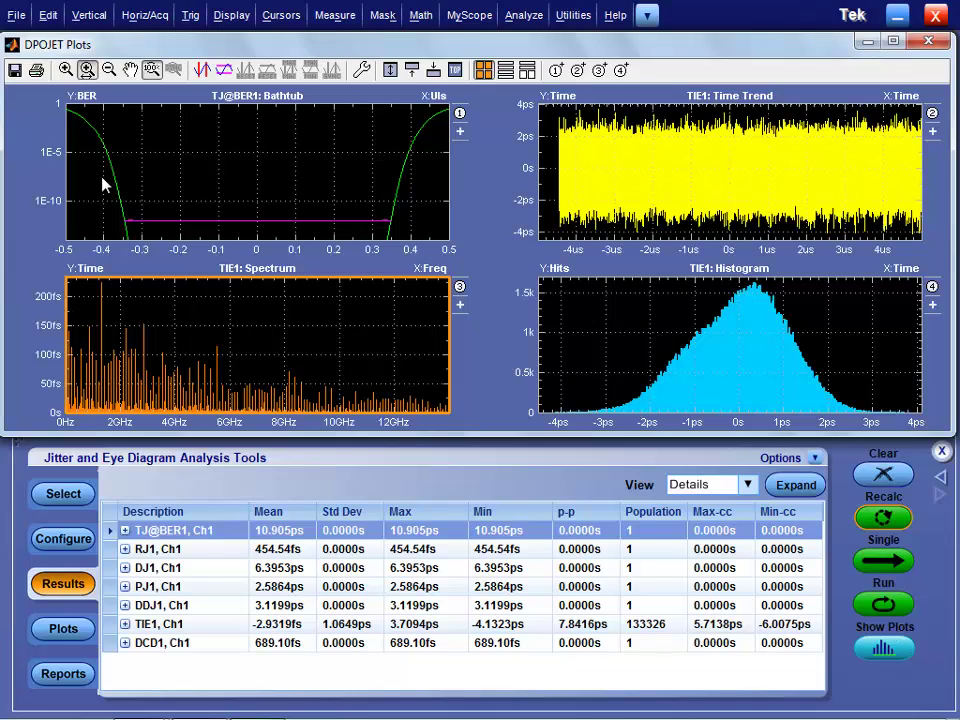
{"action": "left_click_drag", "start_coordinate": [92, 317], "coordinate": [53, 318]}
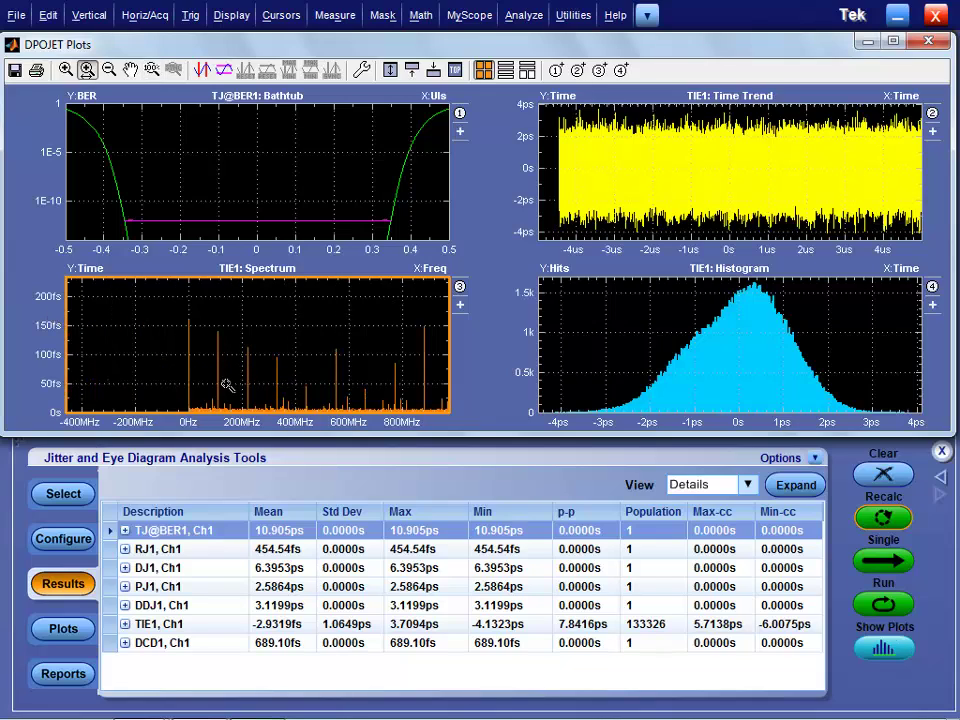
{"action": "left_click_drag", "start_coordinate": [212, 384], "coordinate": [166, 380]}
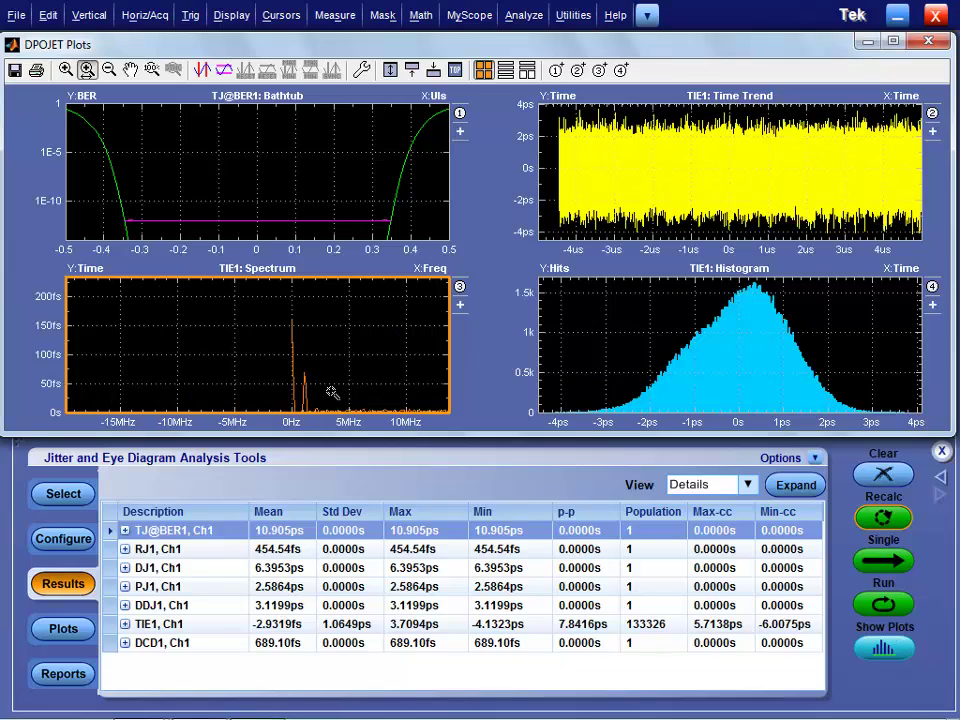
{"action": "left_click_drag", "start_coordinate": [303, 387], "coordinate": [242, 379]}
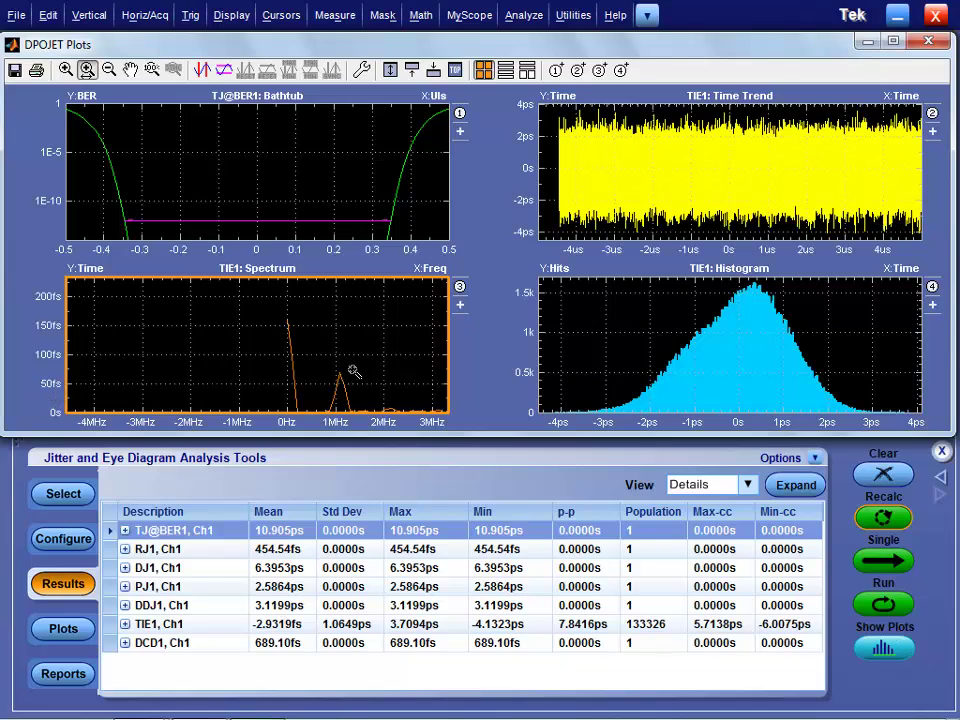
{"action": "left_click", "coordinate": [151, 70]}
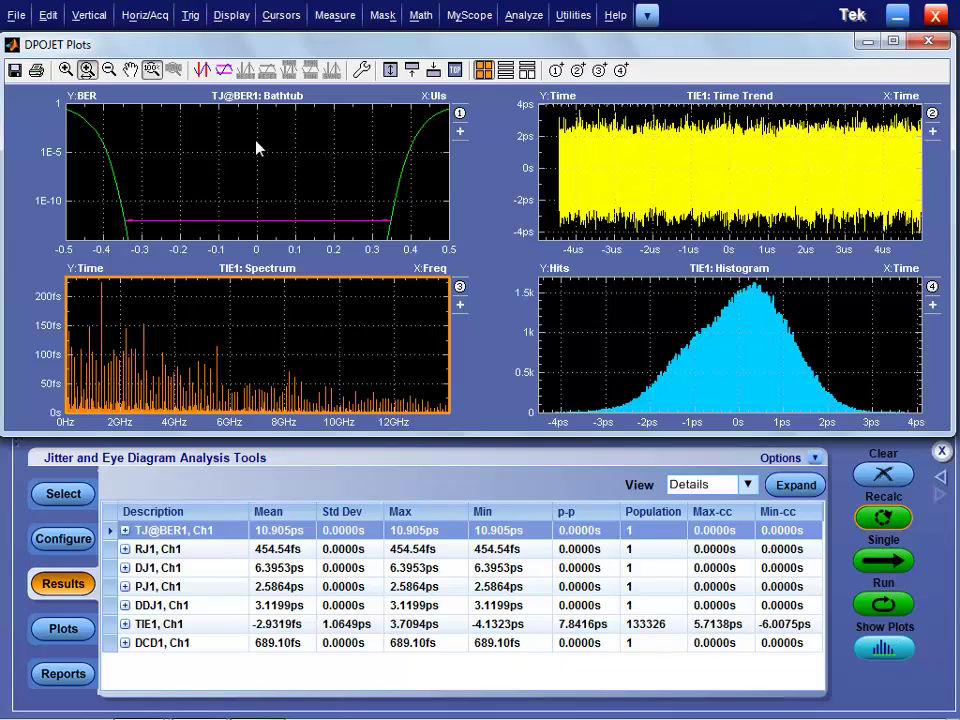
Replace the TJ@BER1 Bathtub plot with an Eye Diagram plot of the TIE1 measurement.
{"action": "left_click", "coordinate": [63, 628]}
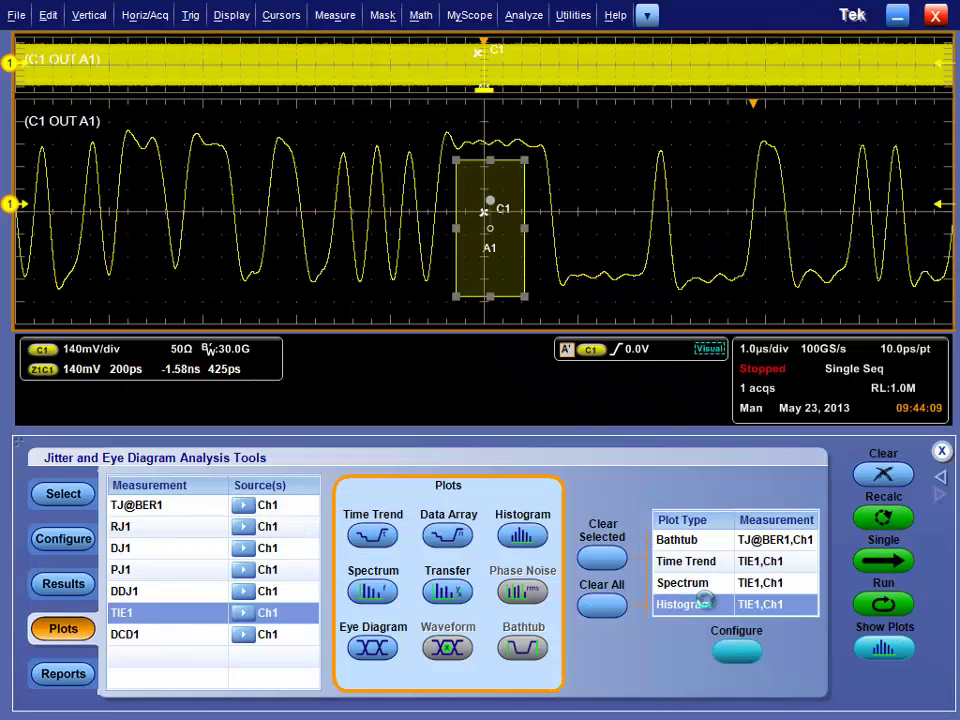
{"action": "left_click", "coordinate": [697, 540]}
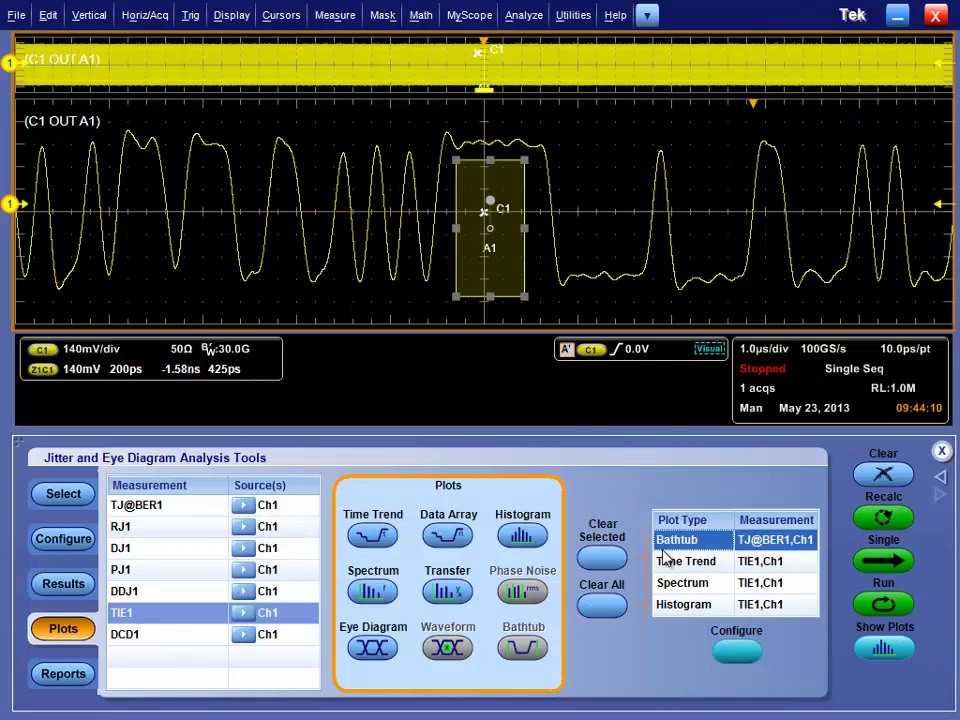
{"action": "left_click", "coordinate": [602, 566]}
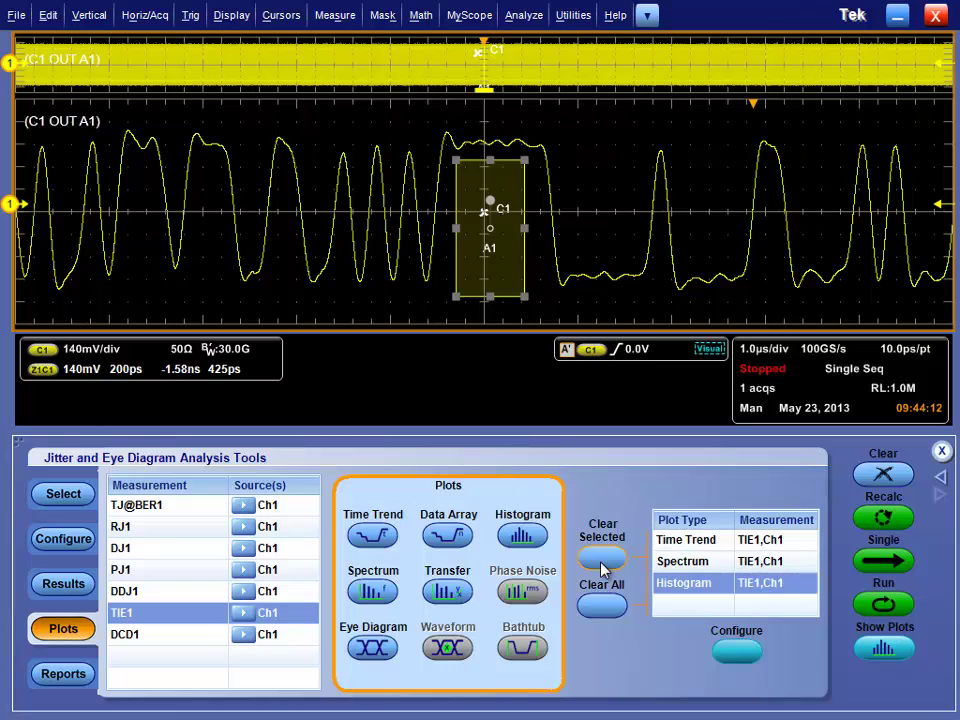
{"action": "left_click", "coordinate": [372, 648]}
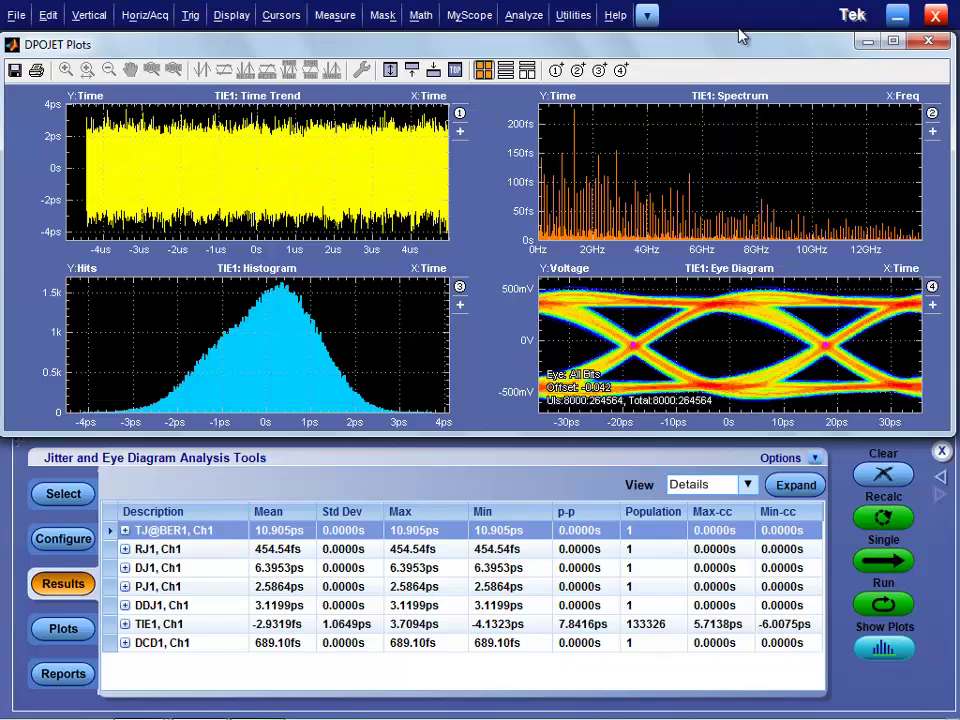
Bring the DPOJET Plots window back to the front and move it down below the zoomed channel 1 waveform.
{"action": "left_click", "coordinate": [558, 26]}
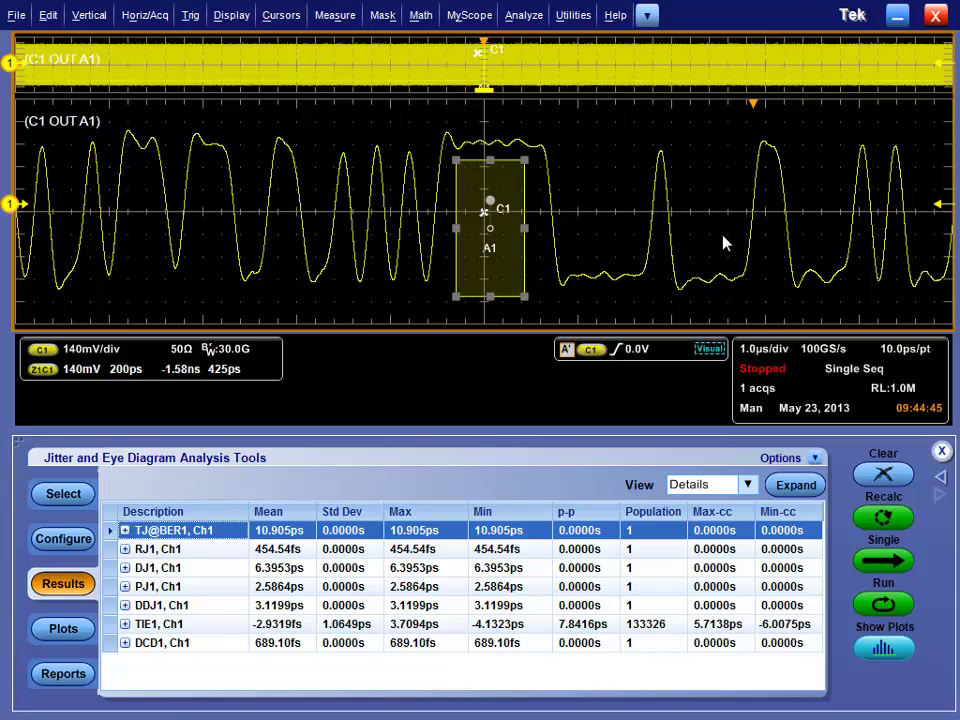
{"action": "left_click", "coordinate": [883, 648]}
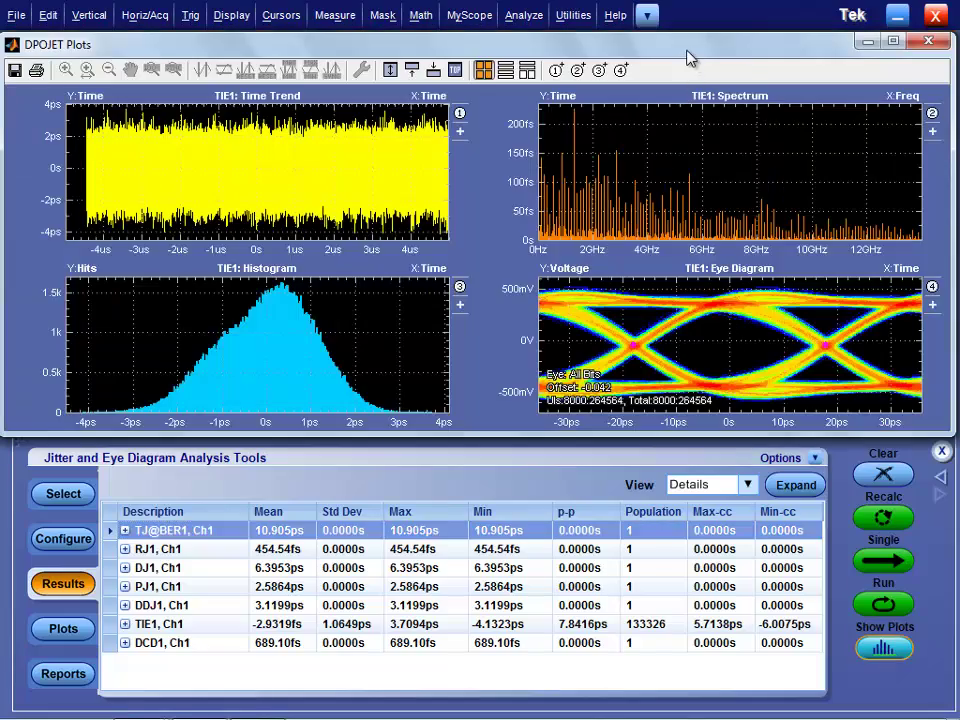
{"action": "left_click_drag", "start_coordinate": [688, 54], "coordinate": [693, 344]}
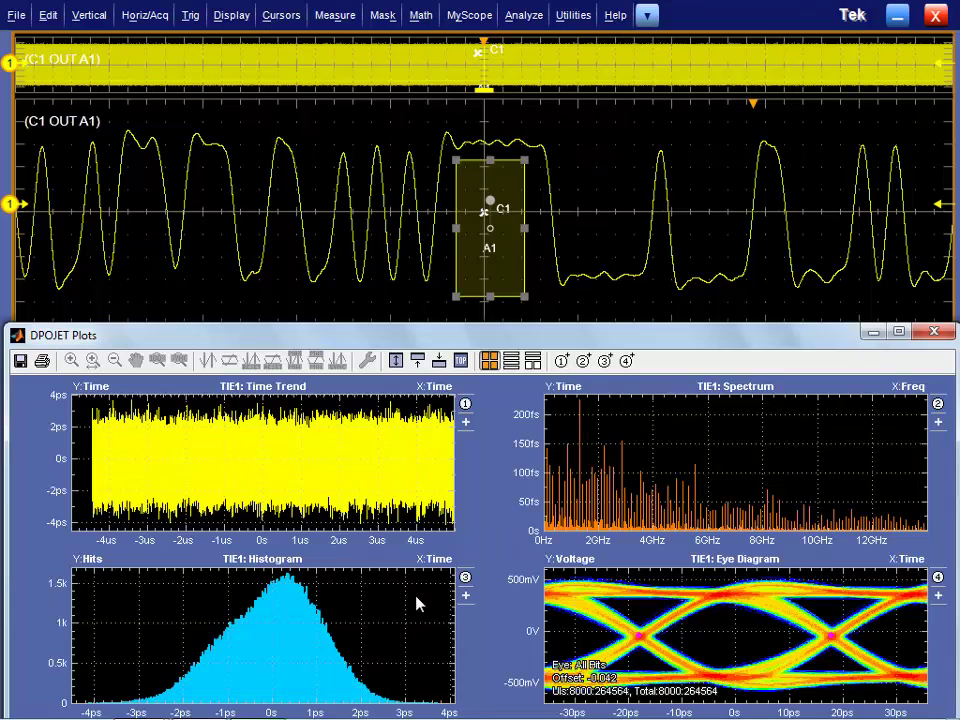
Enlarge the TIE1 Eye Diagram for inspection, return to the four-plot layout, and minimize the DPOJET Plots window.
{"action": "left_click", "coordinate": [938, 598]}
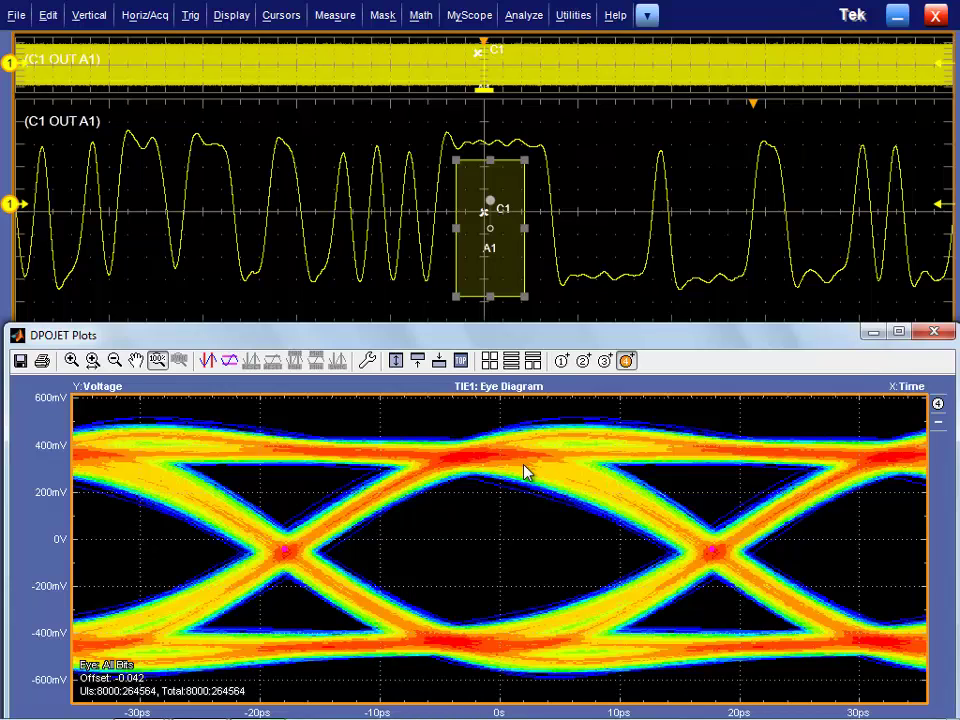
{"action": "left_click", "coordinate": [941, 428]}
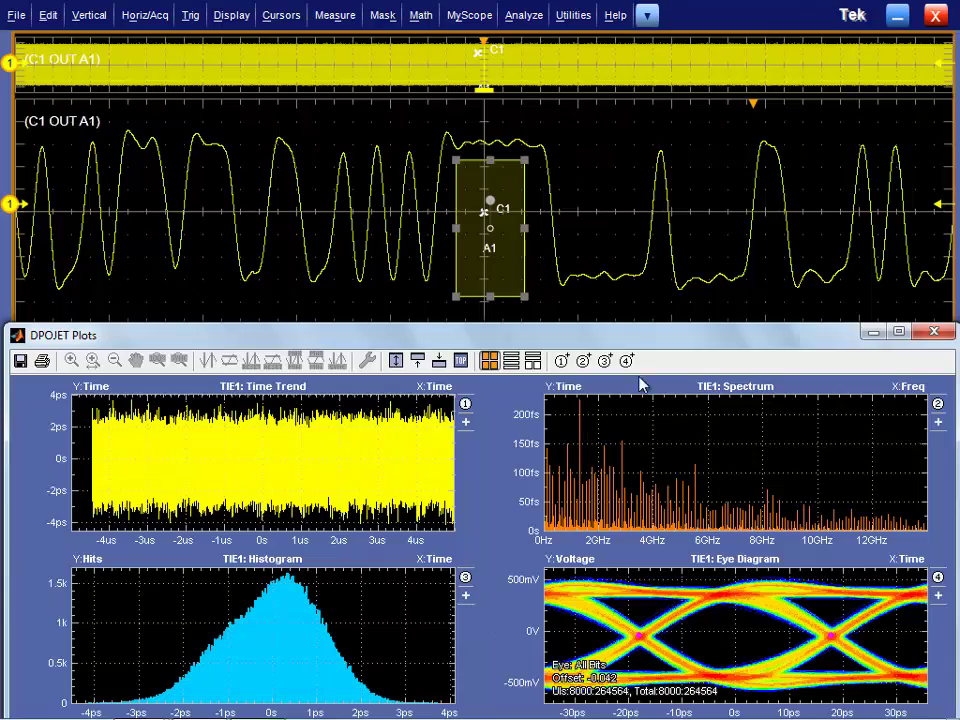
{"action": "left_click_drag", "start_coordinate": [632, 337], "coordinate": [643, 109]}
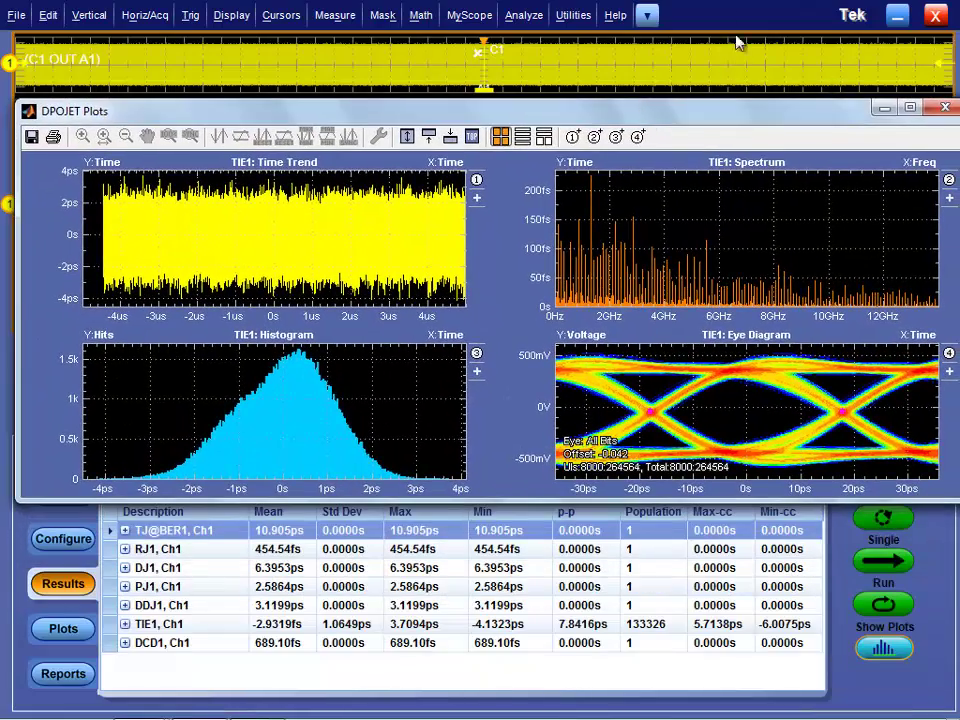
{"action": "left_click", "coordinate": [884, 110]}
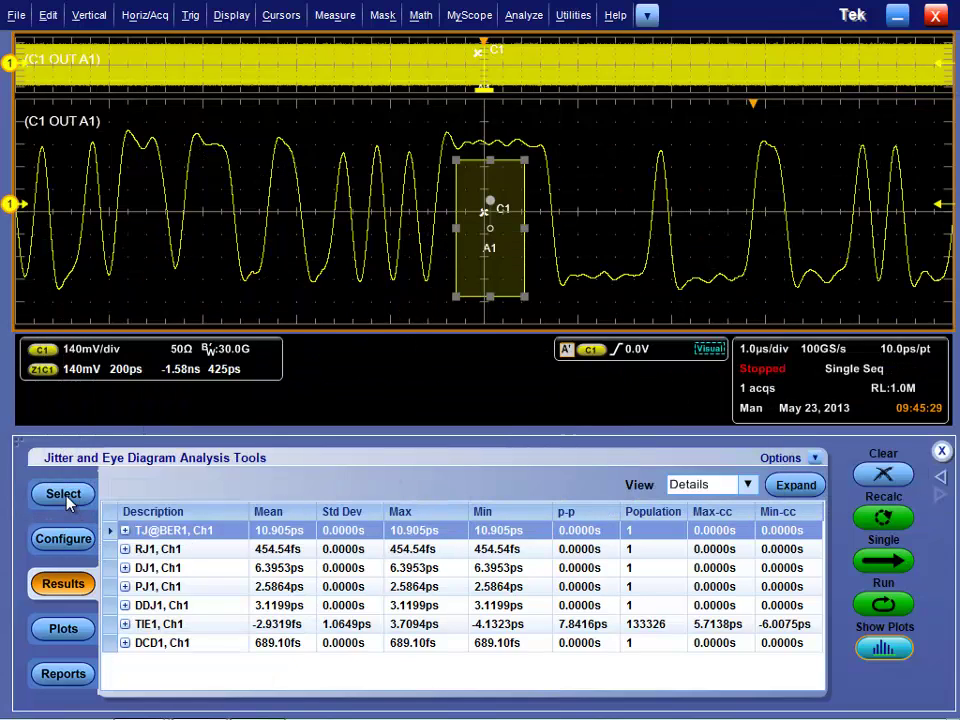
Add a Freq measurement and a second TIE measurement on channel 1.
{"action": "left_click", "coordinate": [66, 500]}
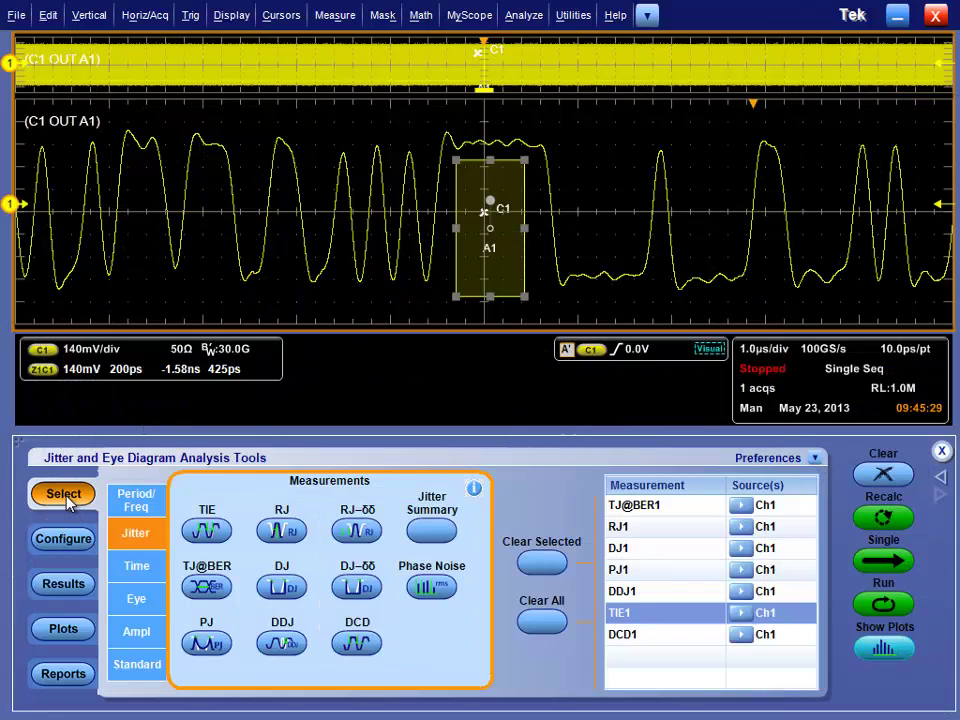
{"action": "left_click", "coordinate": [147, 513]}
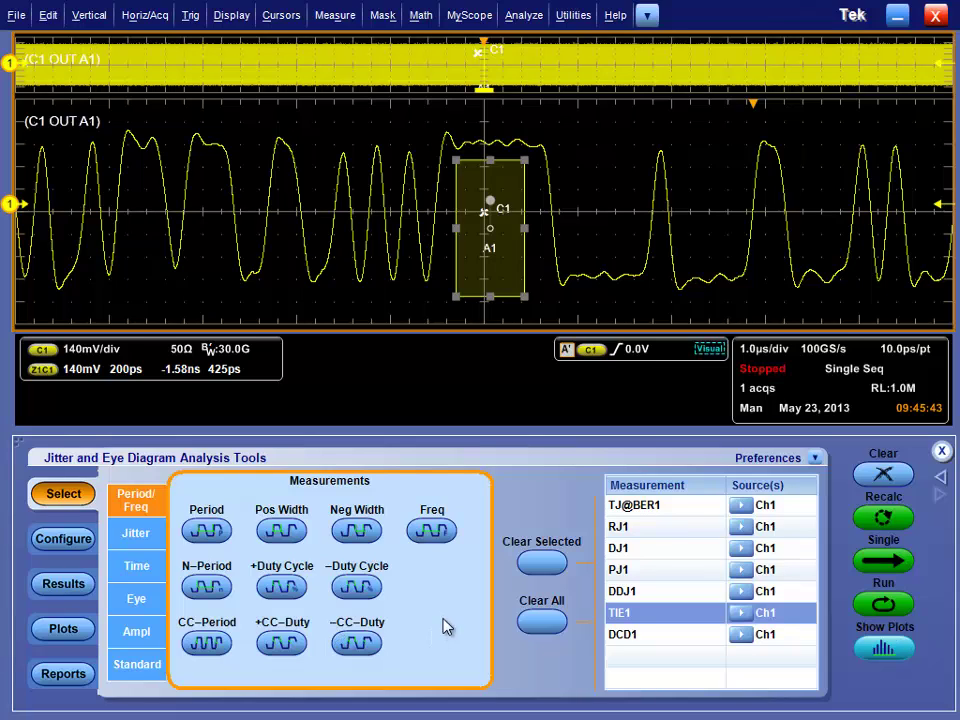
{"action": "left_click", "coordinate": [434, 533]}
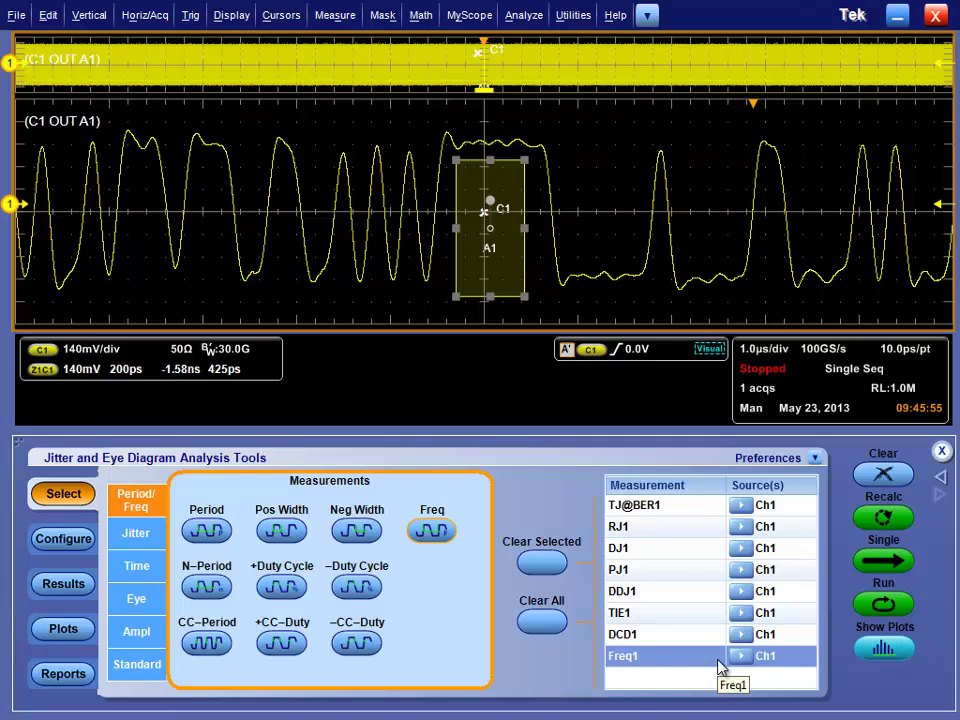
{"action": "left_click", "coordinate": [139, 538]}
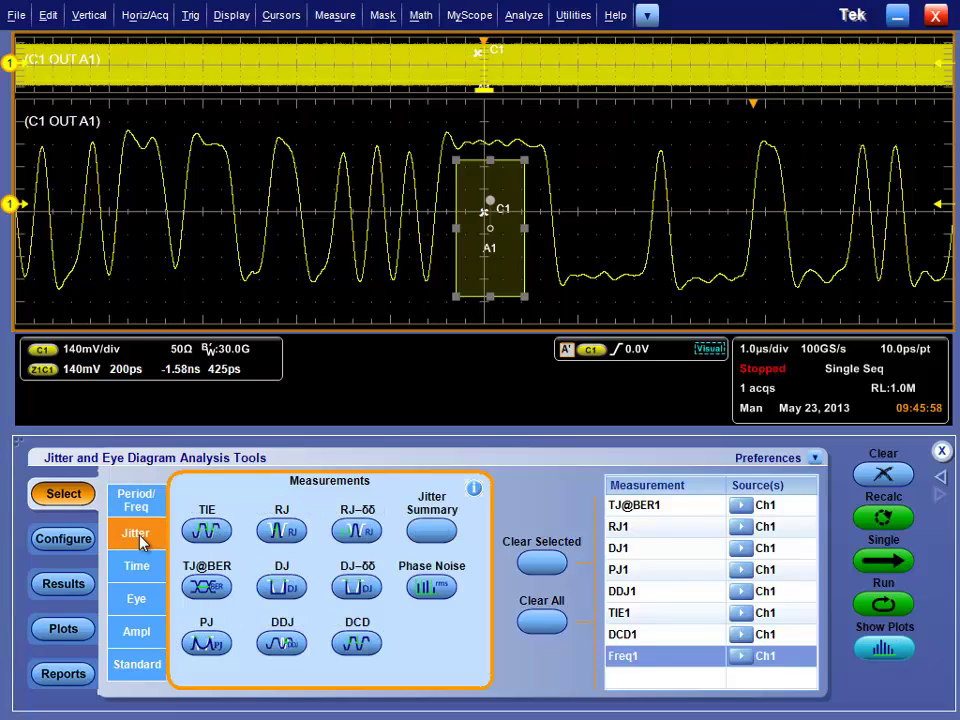
{"action": "left_click", "coordinate": [207, 531]}
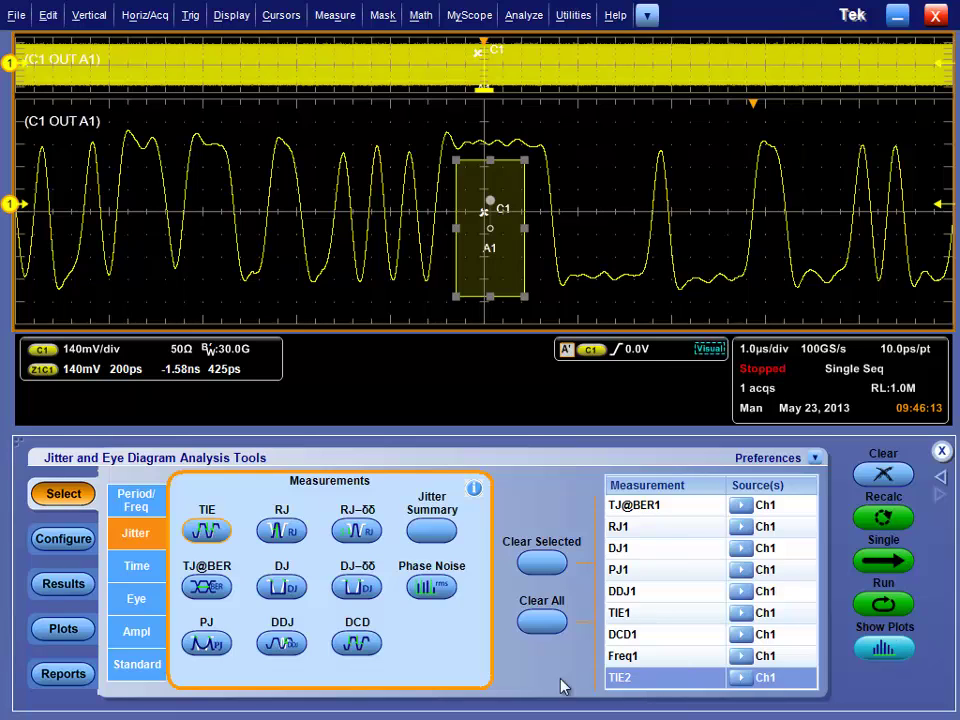
Add Rise Time and Fall Time measurements on channel 1.
{"action": "left_click", "coordinate": [138, 568]}
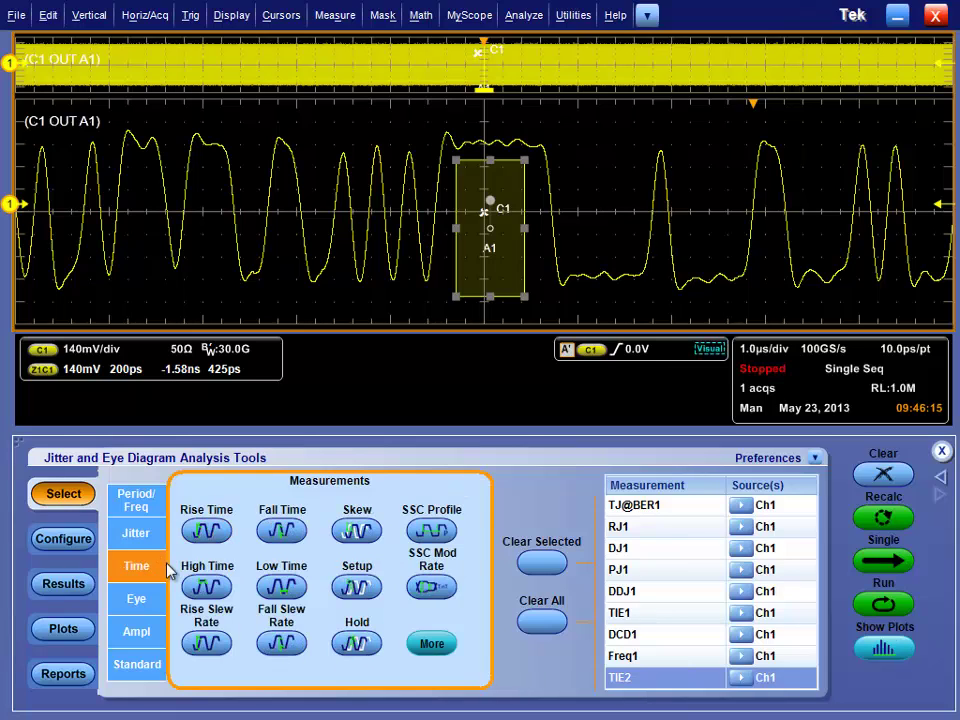
{"action": "left_click", "coordinate": [210, 533]}
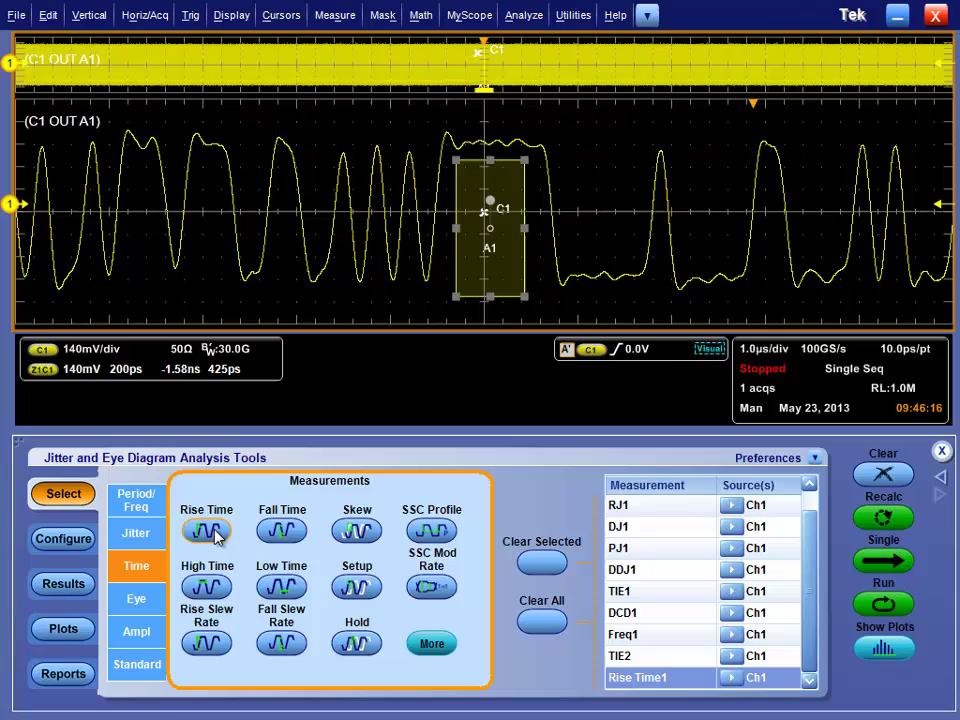
{"action": "left_click", "coordinate": [283, 533]}
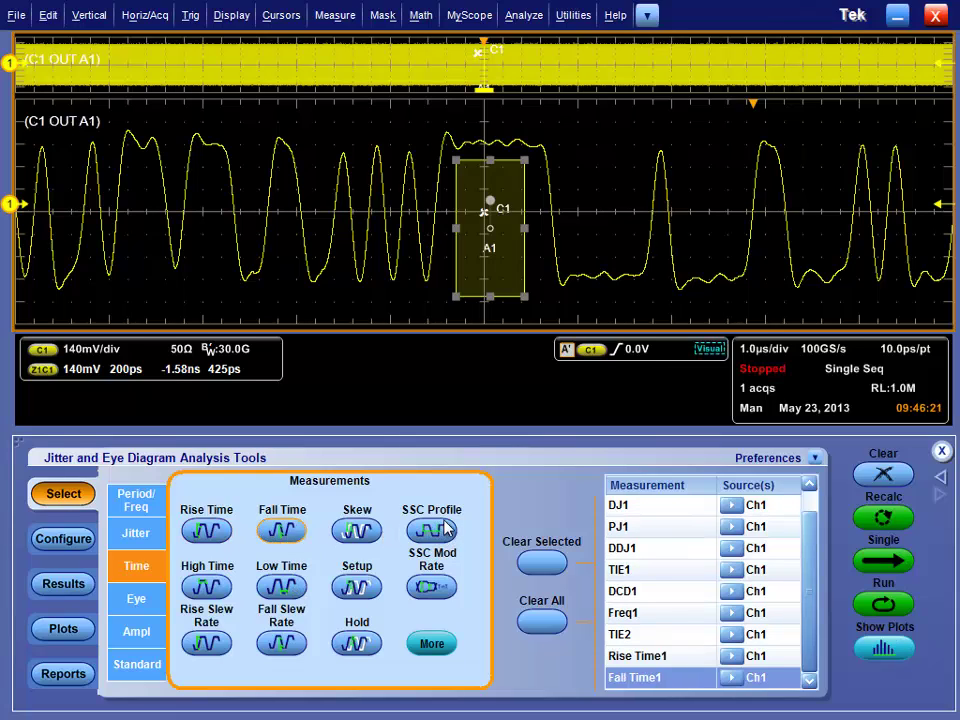
Look through the additional Time measurements and the available Eye measurements.
{"action": "left_click", "coordinate": [436, 652]}
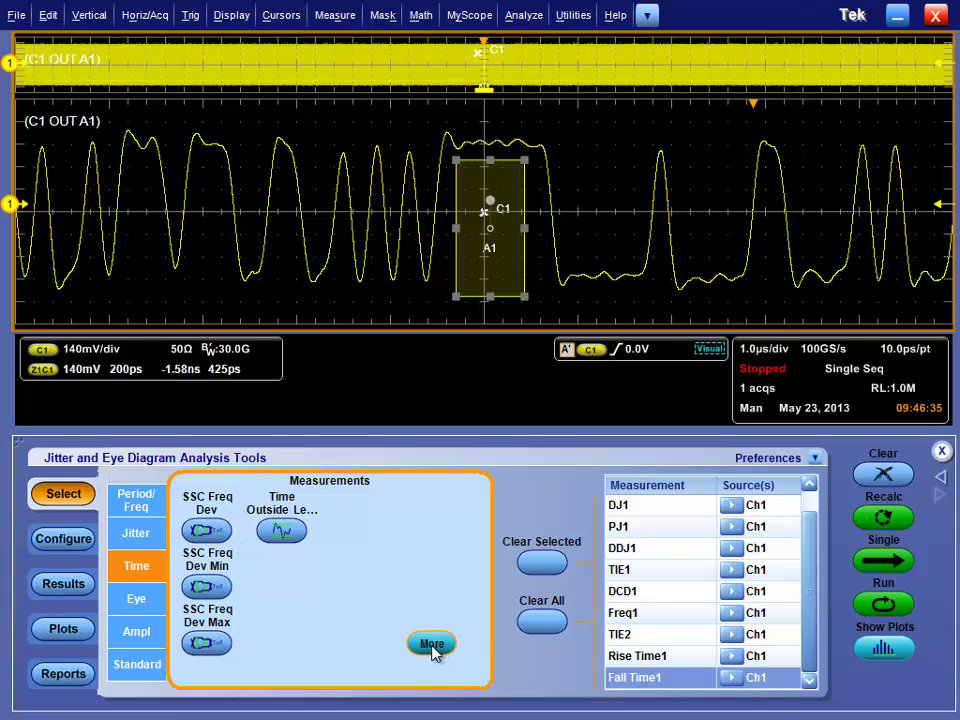
{"action": "left_click", "coordinate": [436, 646]}
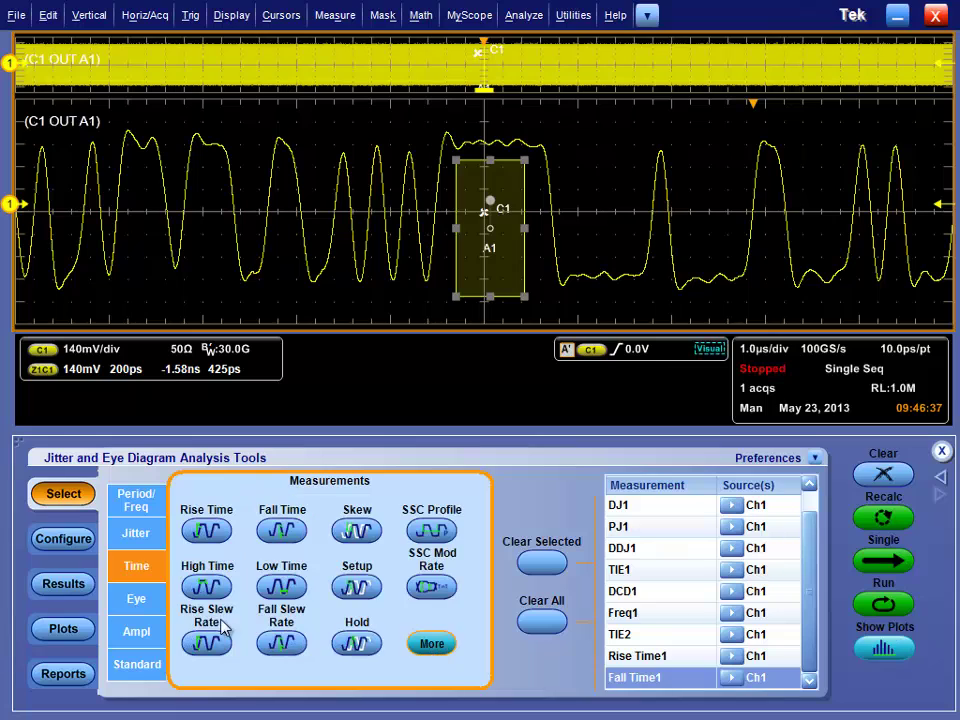
{"action": "left_click", "coordinate": [150, 605]}
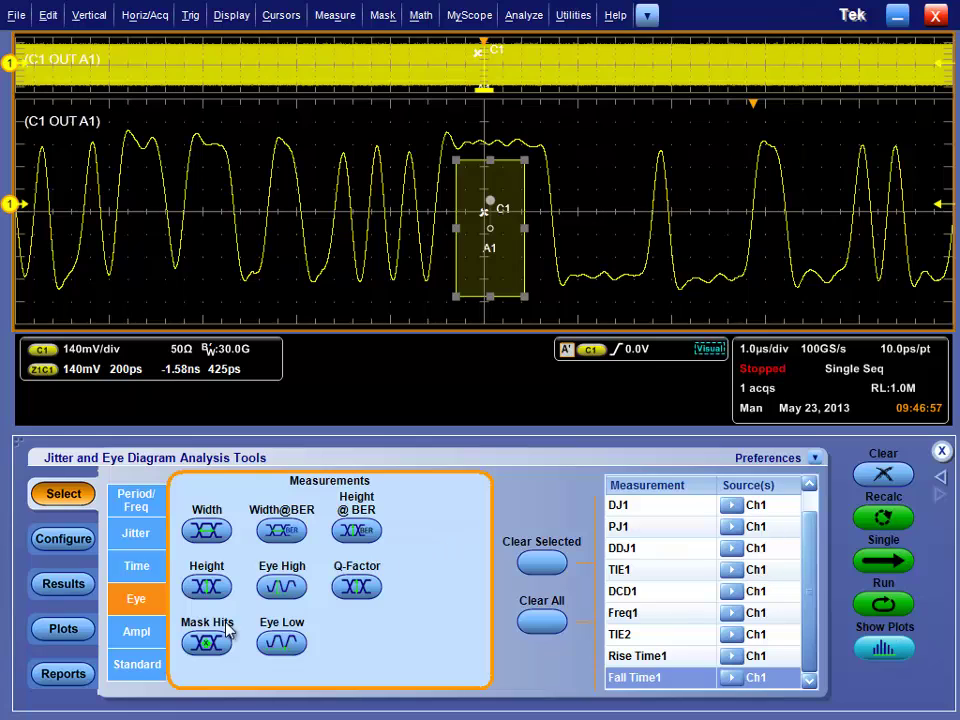
Look through the amplitude measurements and the standard-specific ones, viewing both DDR pages and the PCI Express 3.0 set.
{"action": "left_click", "coordinate": [126, 636]}
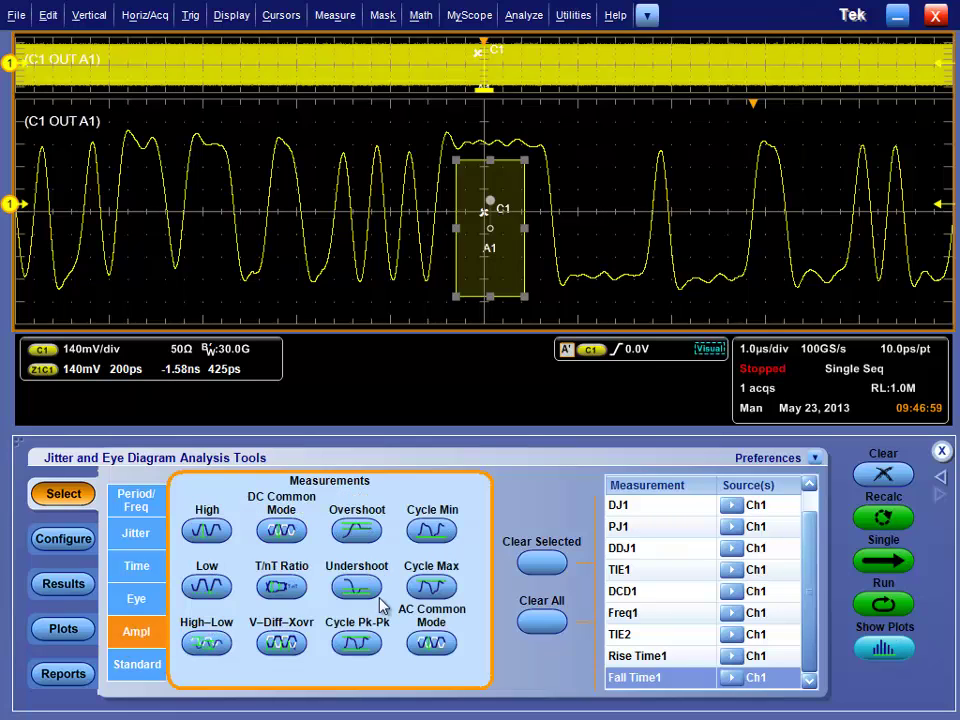
{"action": "left_click", "coordinate": [148, 666]}
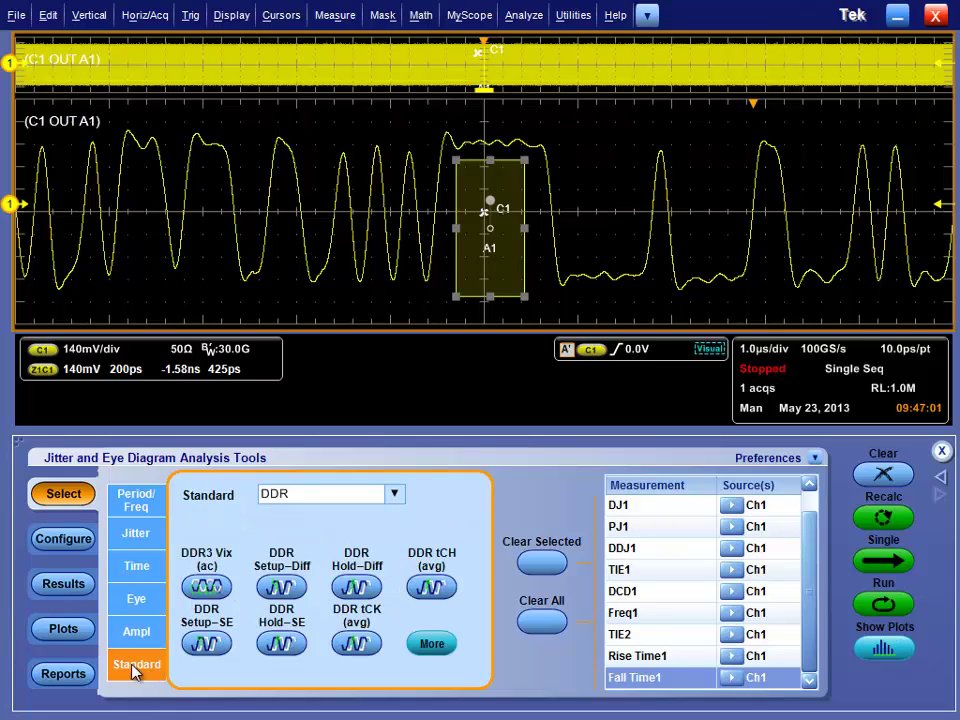
{"action": "left_click", "coordinate": [395, 497]}
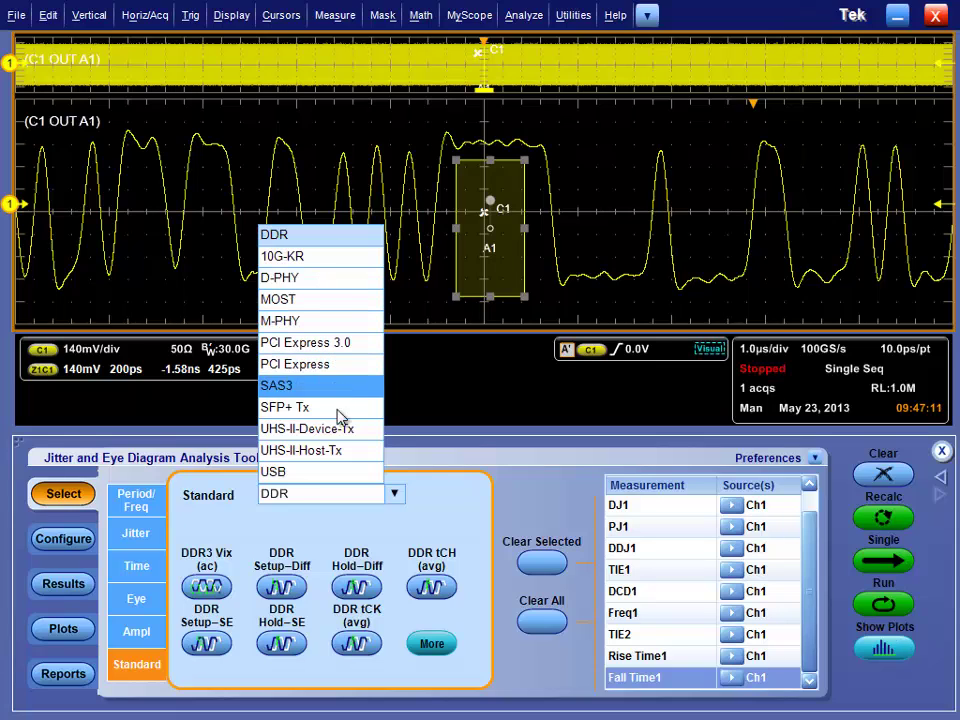
{"action": "left_click", "coordinate": [333, 530]}
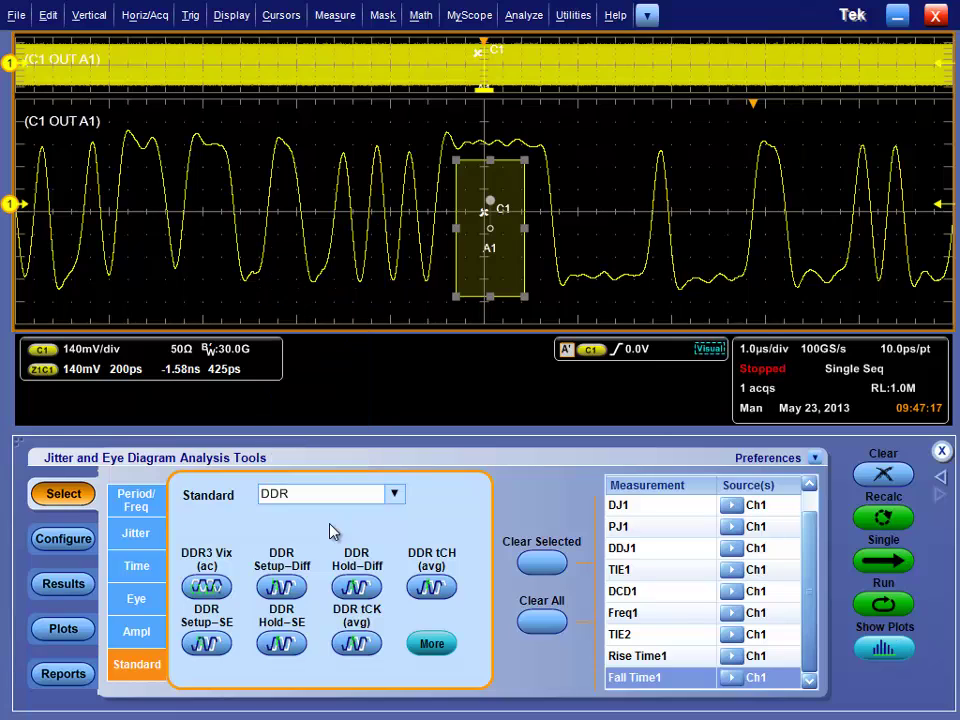
{"action": "left_click", "coordinate": [433, 645]}
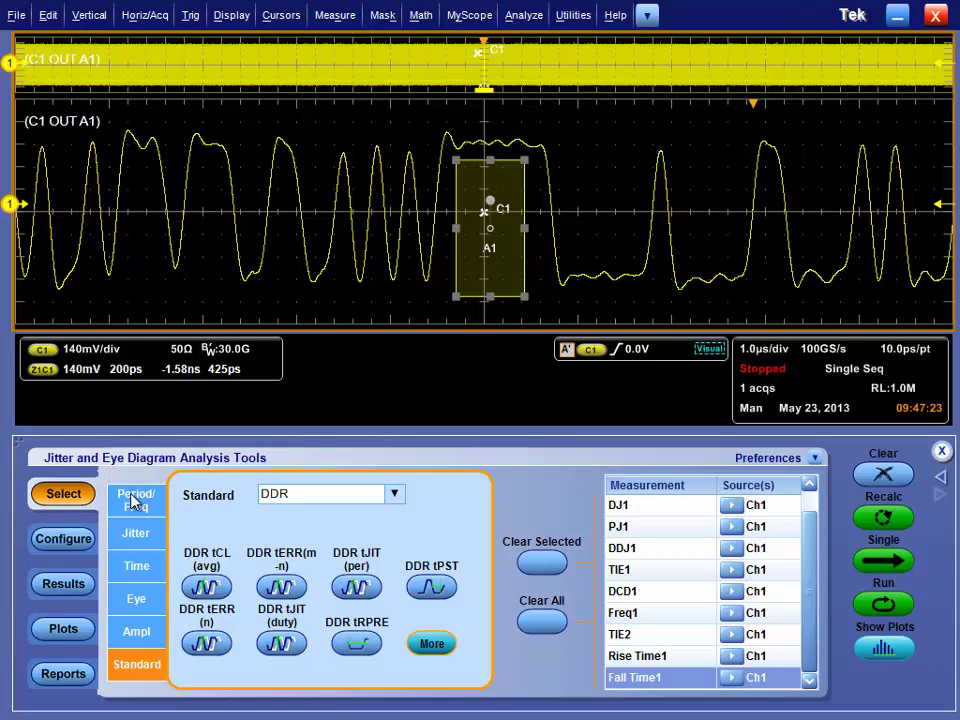
{"action": "left_click", "coordinate": [317, 497]}
{"action": "left_click", "coordinate": [321, 344]}
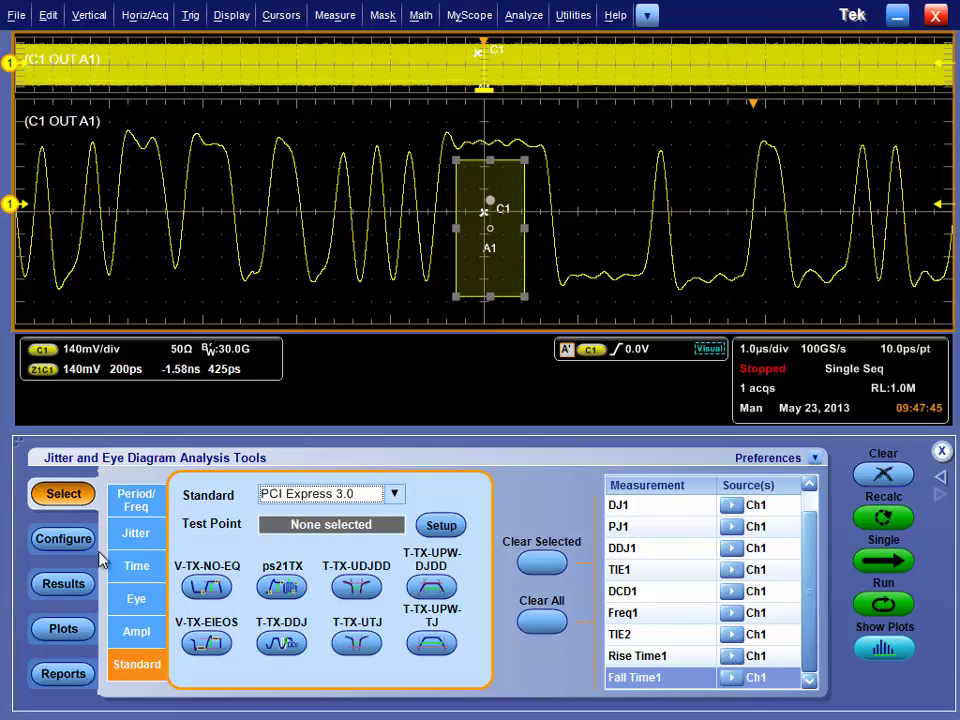
Review the Freq1 edge settings, set TIE2's clock recovery method to Constant Clock – Mean, and check Rise Time1's clock recovery.
{"action": "left_click", "coordinate": [62, 541]}
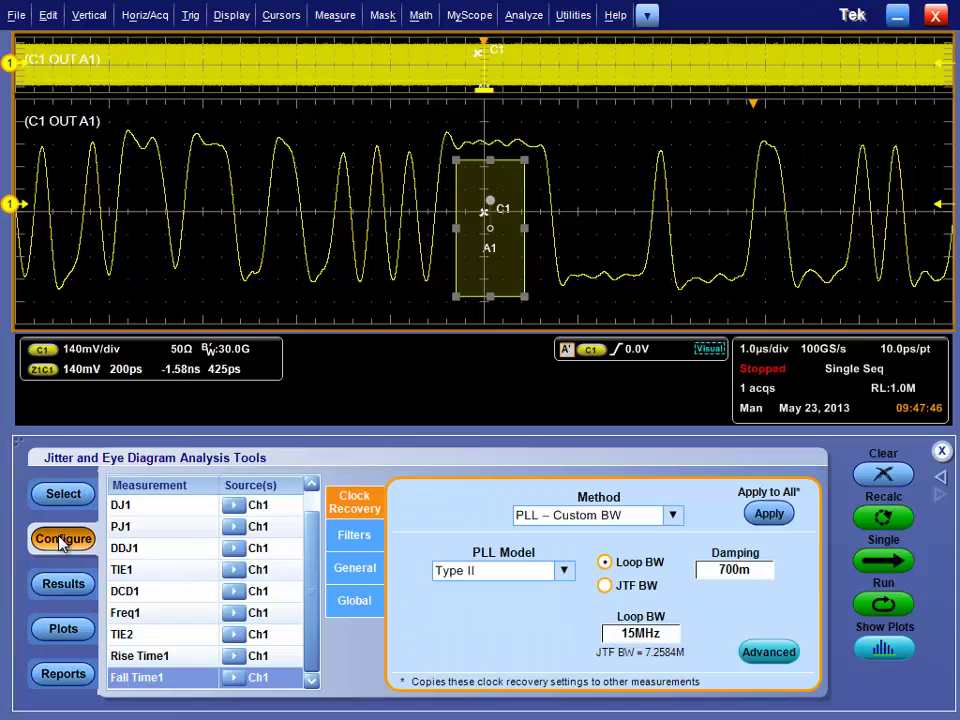
{"action": "left_click", "coordinate": [142, 616]}
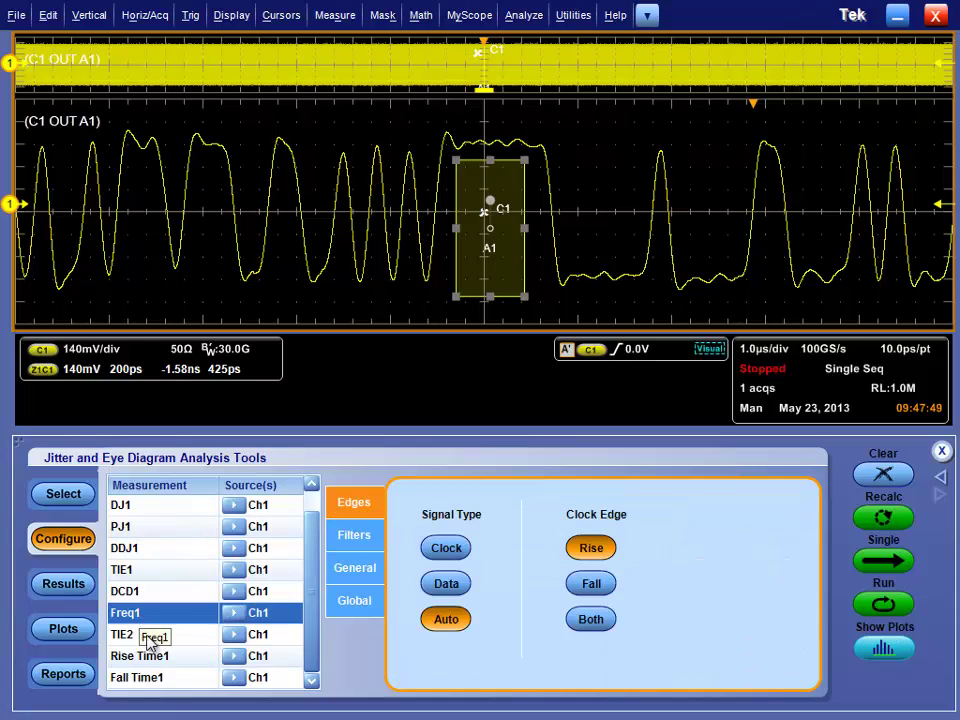
{"action": "left_click", "coordinate": [167, 642]}
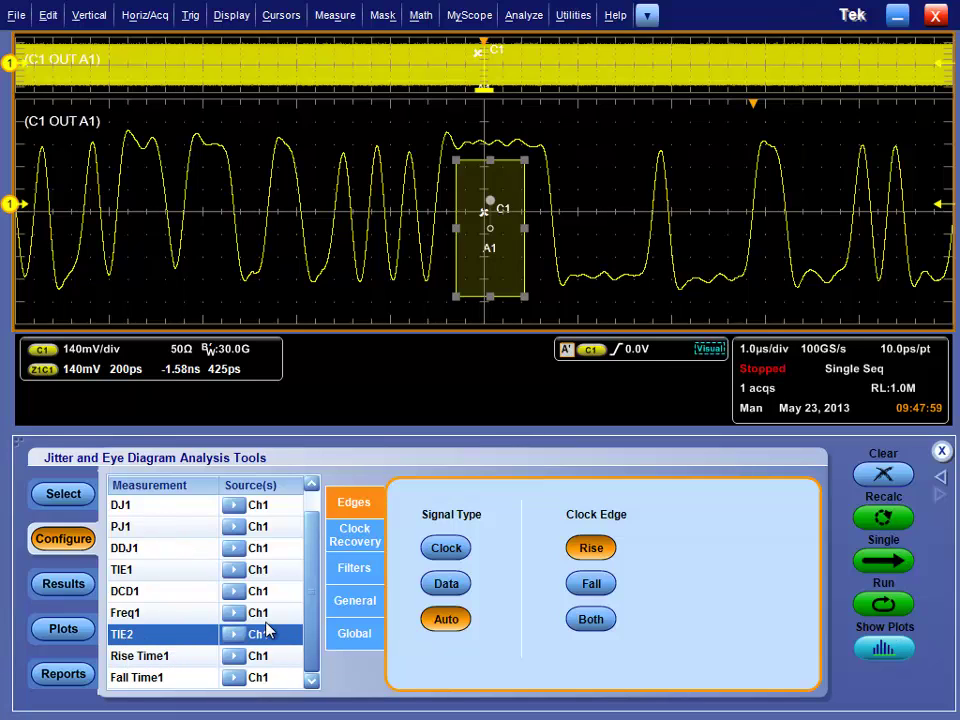
{"action": "left_click", "coordinate": [354, 536]}
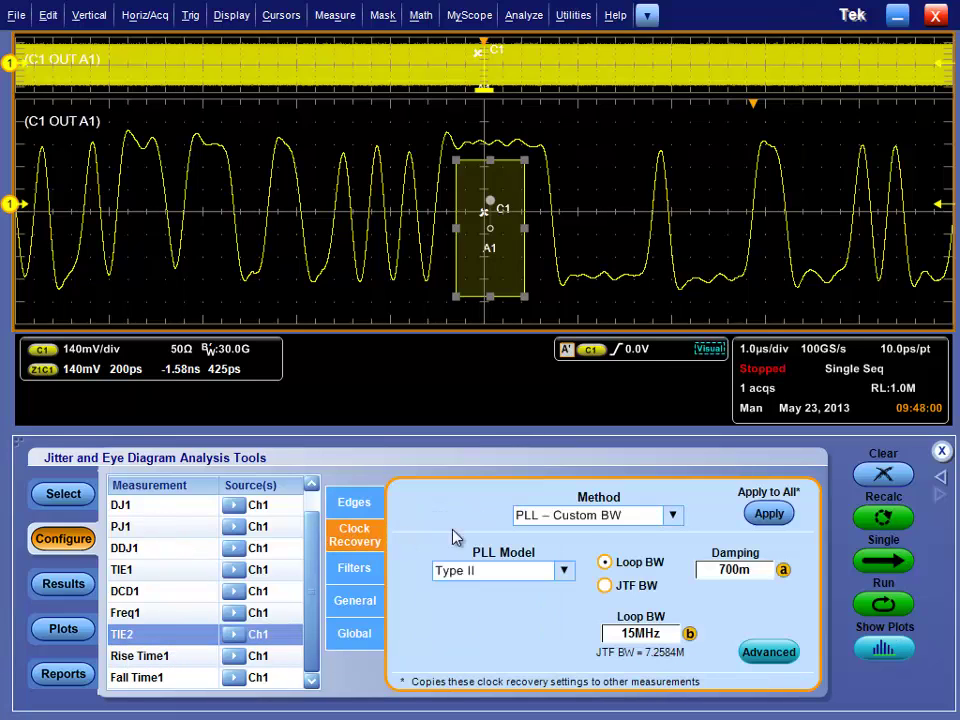
{"action": "left_click", "coordinate": [578, 521]}
{"action": "left_click", "coordinate": [577, 561]}
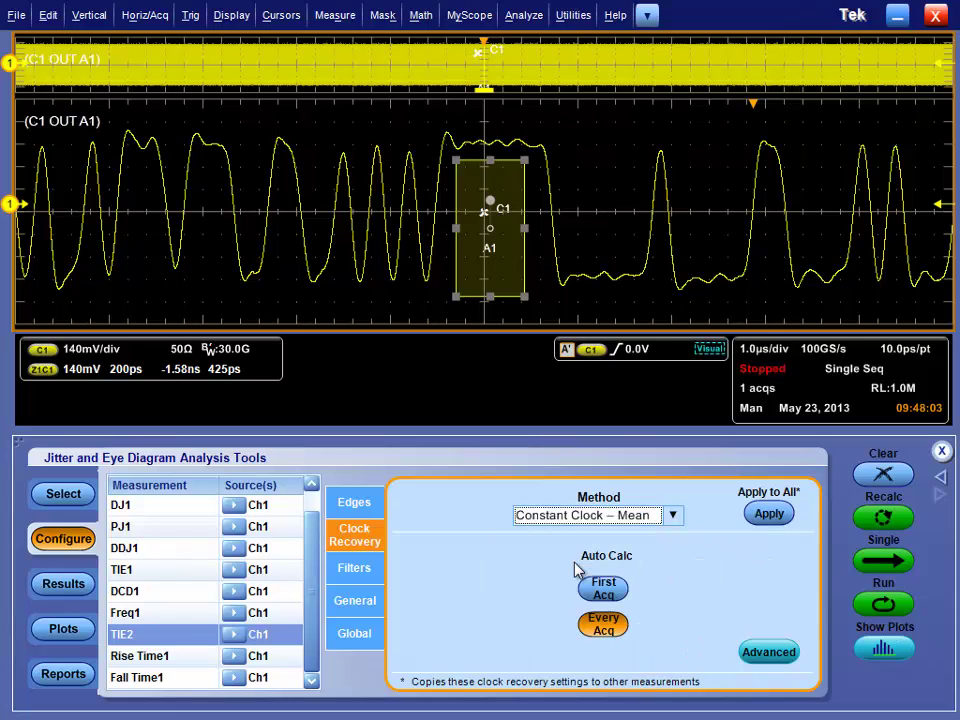
{"action": "left_click", "coordinate": [187, 663]}
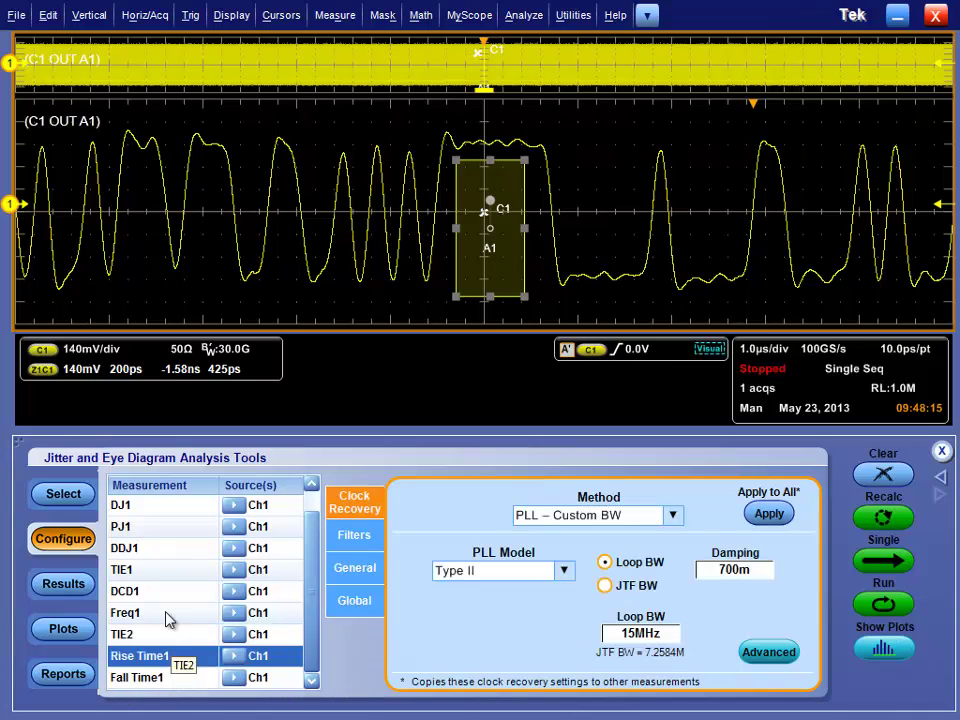
Remove the TIE1 Time Trend plot from the list of configured plots.
{"action": "left_click", "coordinate": [70, 585]}
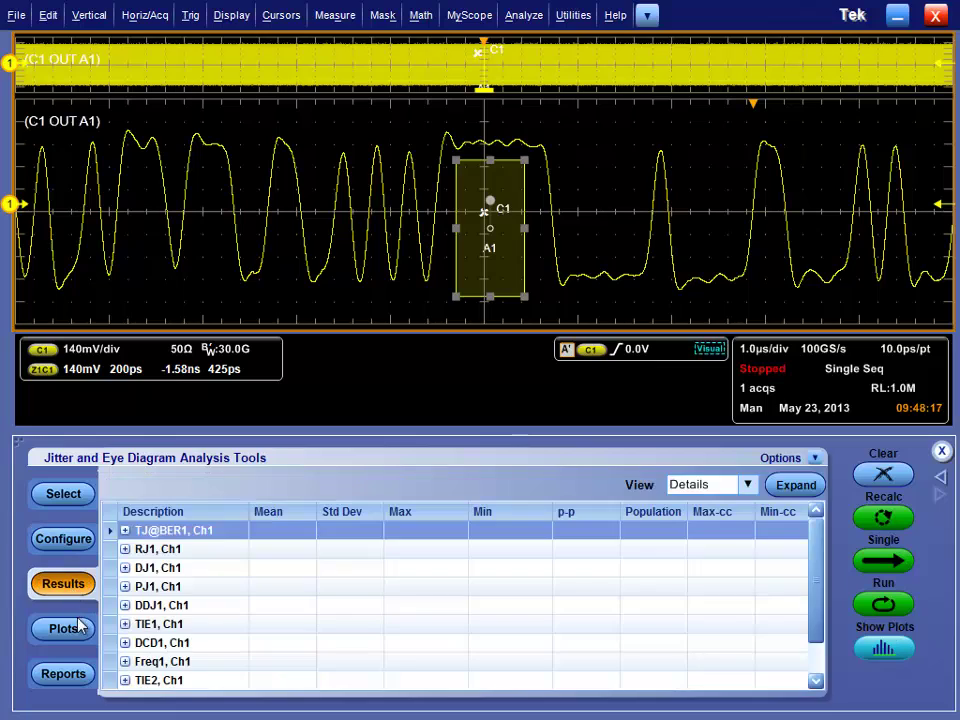
{"action": "left_click", "coordinate": [76, 629]}
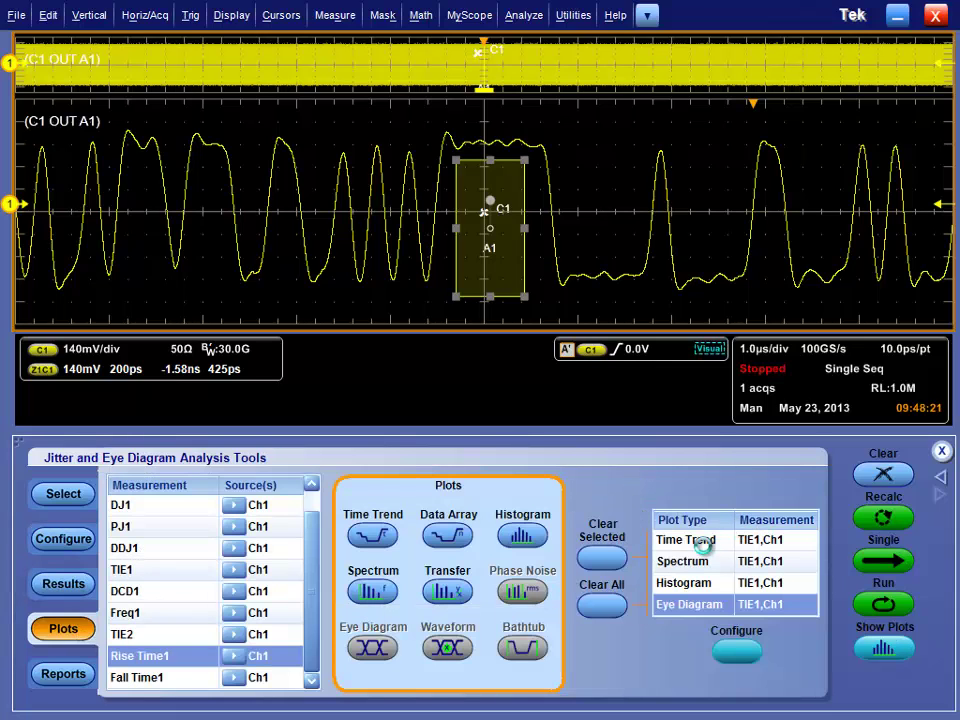
{"action": "left_click", "coordinate": [686, 541]}
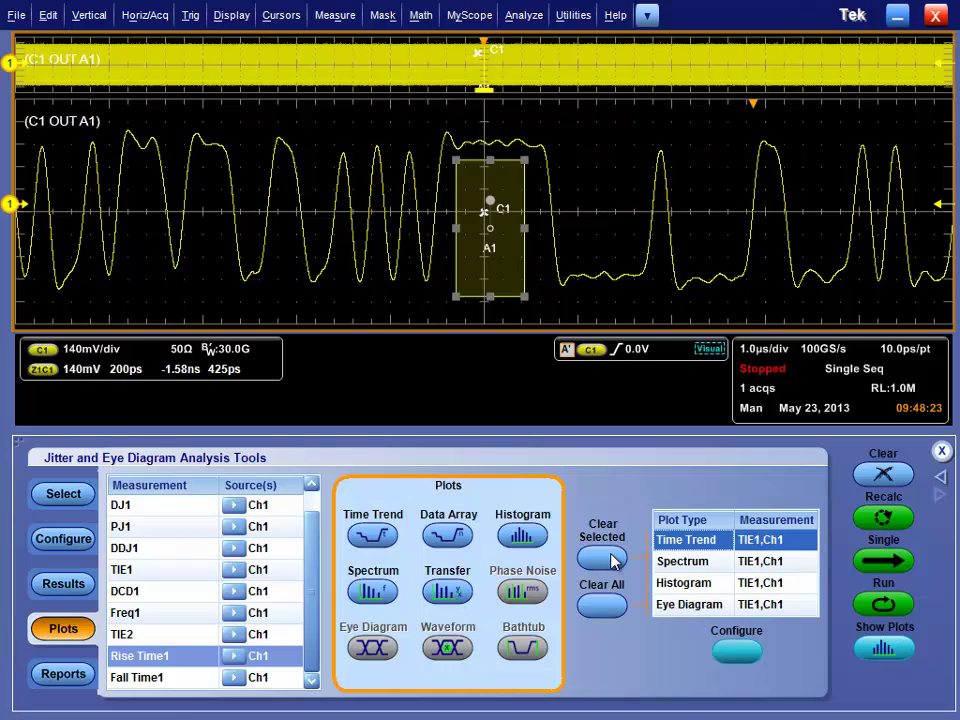
{"action": "left_click", "coordinate": [614, 562]}
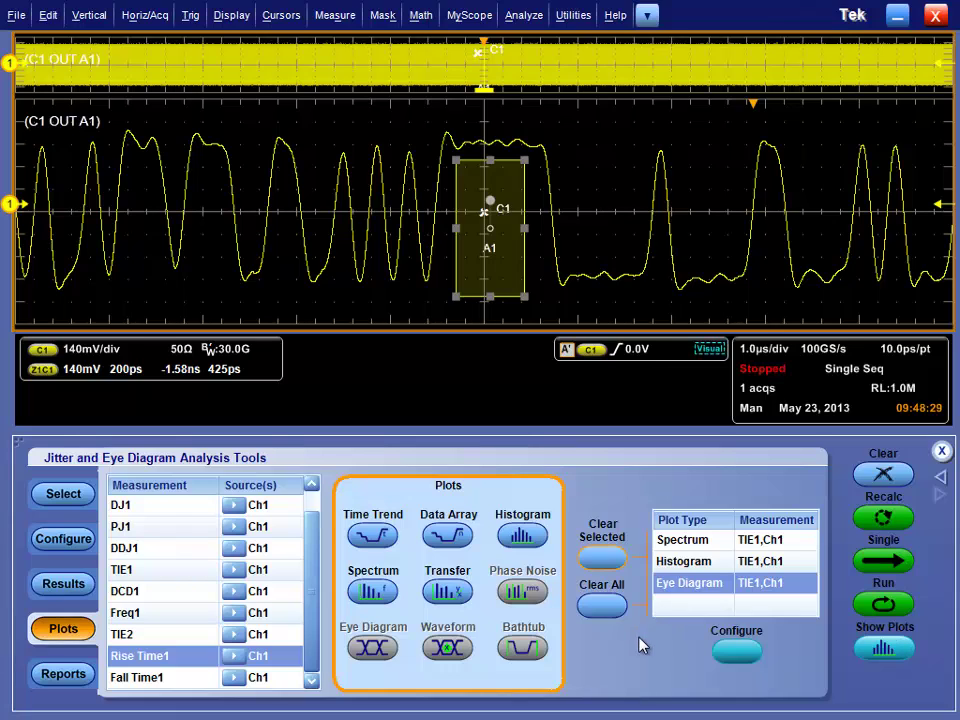
Add an Eye Diagram plot for TIE2 and recalculate the measurements on the current acquisition.
{"action": "left_click", "coordinate": [148, 636]}
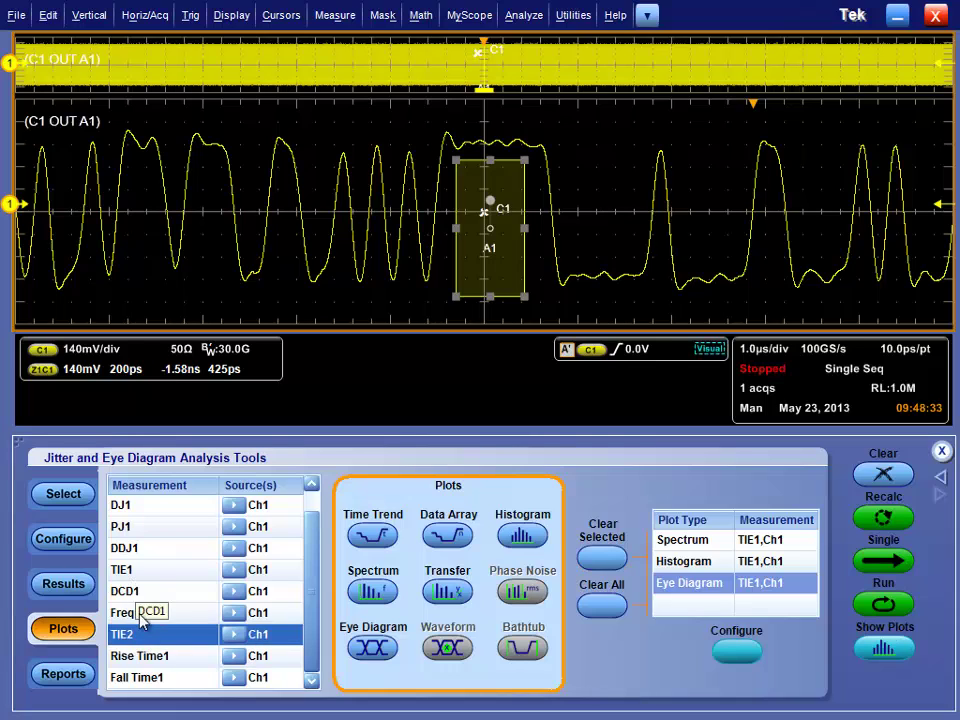
{"action": "left_click", "coordinate": [374, 649]}
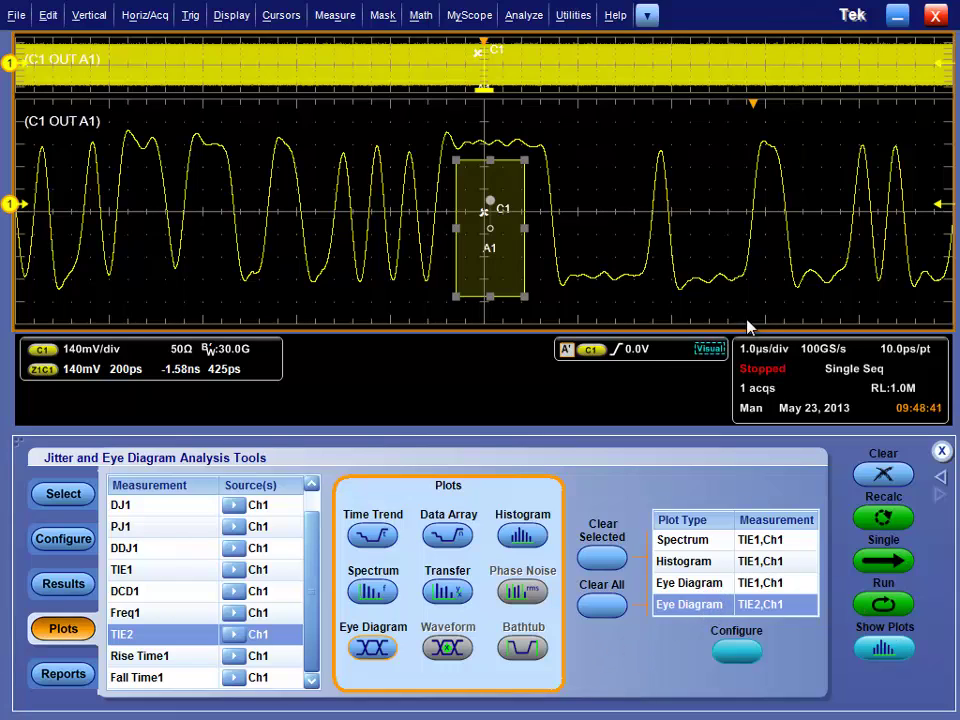
{"action": "left_click", "coordinate": [884, 520]}
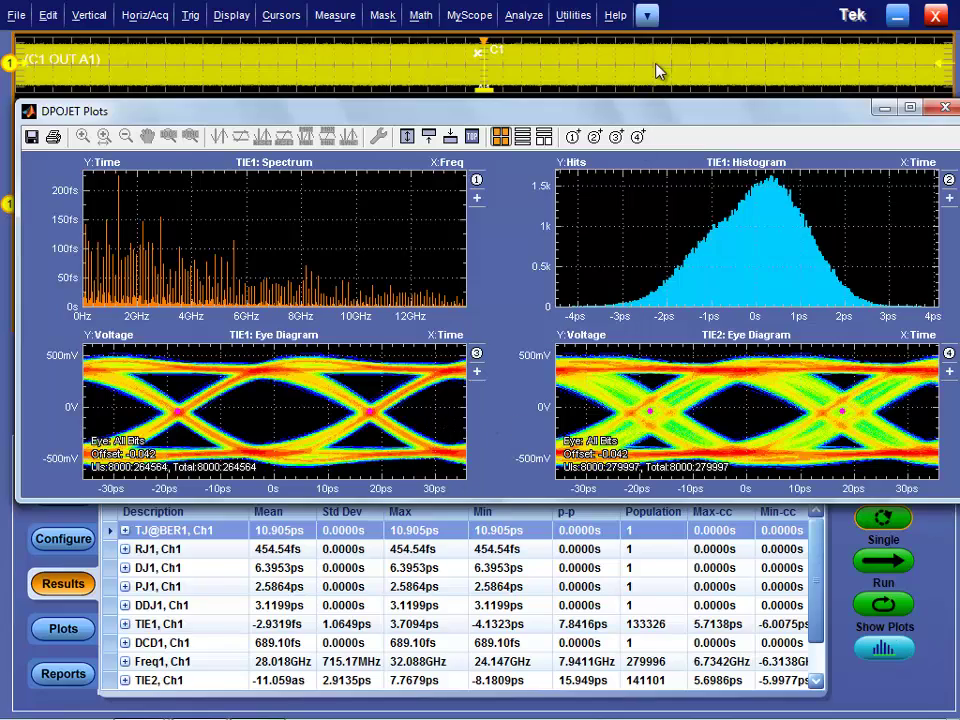
Move the DPOJET Plots window clear of the results table and examine the results down to the Rise Time and Fall Time rows.
{"action": "left_click_drag", "start_coordinate": [637, 118], "coordinate": [637, 348]}
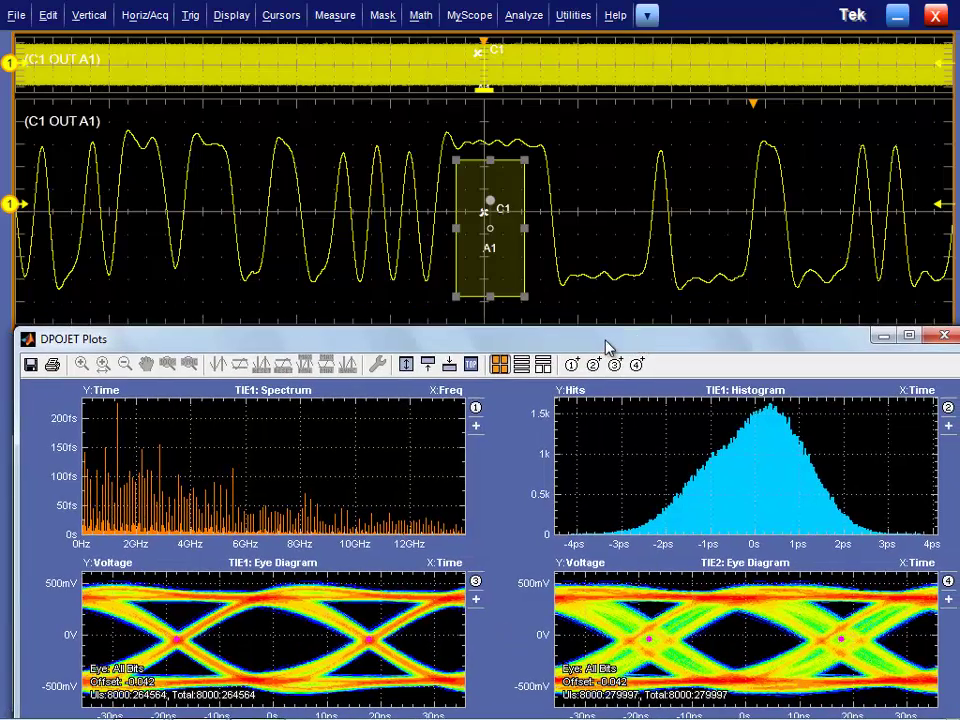
{"action": "left_click_drag", "start_coordinate": [607, 347], "coordinate": [598, 46]}
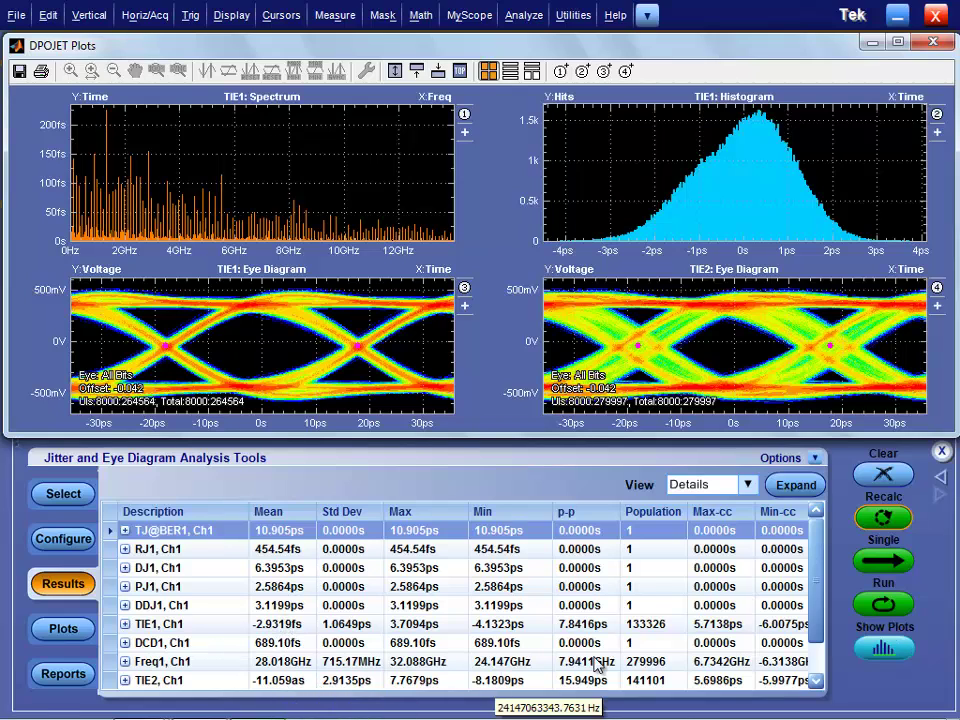
{"action": "left_click_drag", "start_coordinate": [816, 628], "coordinate": [822, 678]}
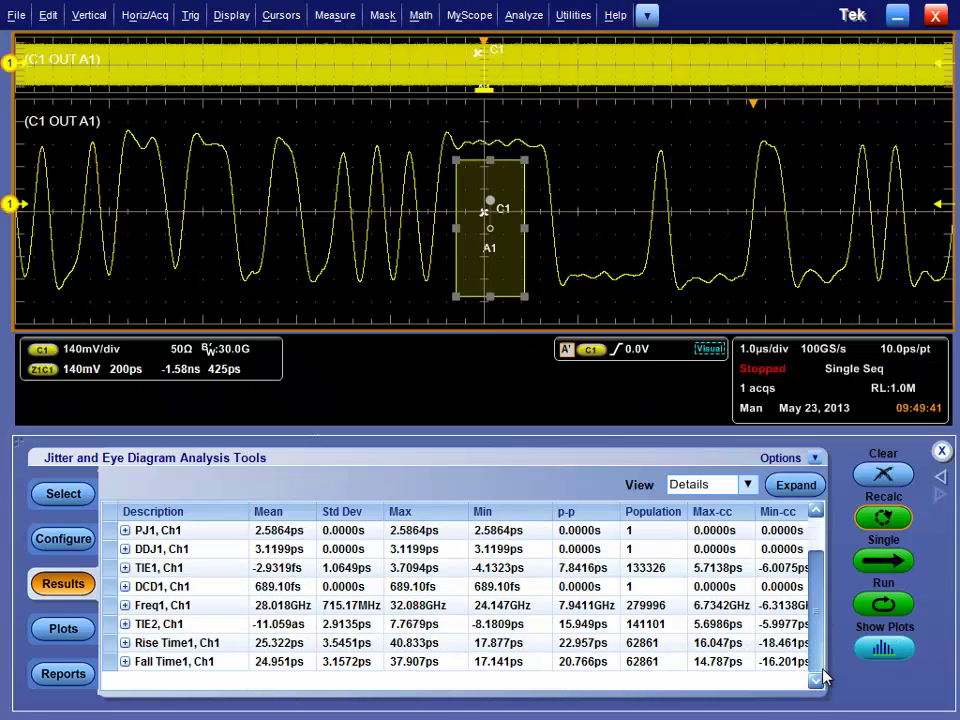